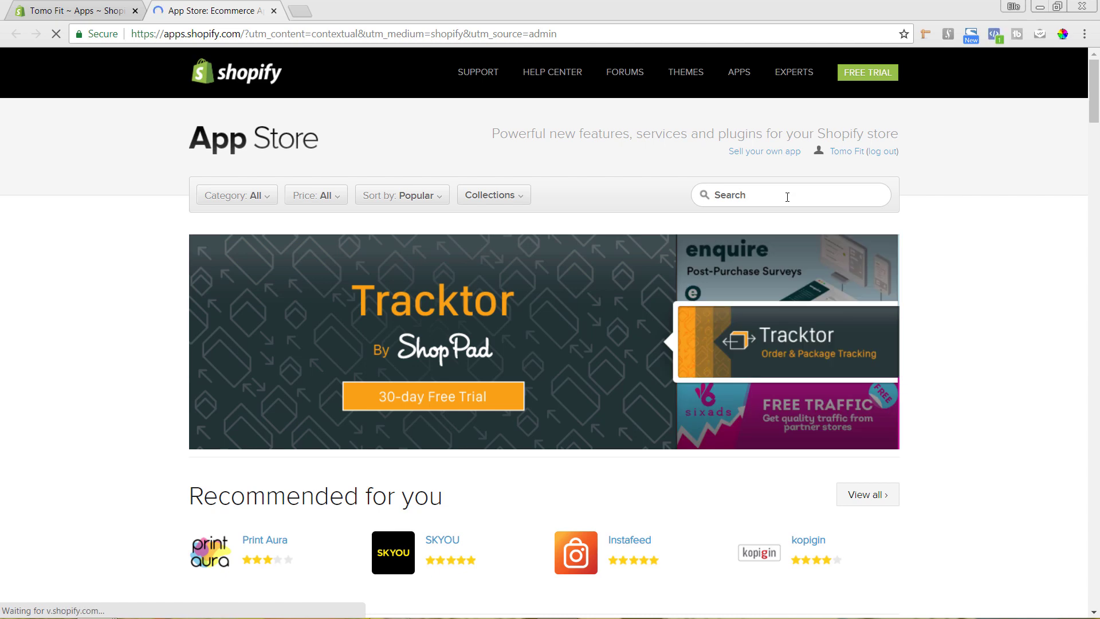
Search the Shopify App Store for Consistent Cart and open the listing of its Messenger Marketing & Abandoned Cart Recovery app
click(786, 194)
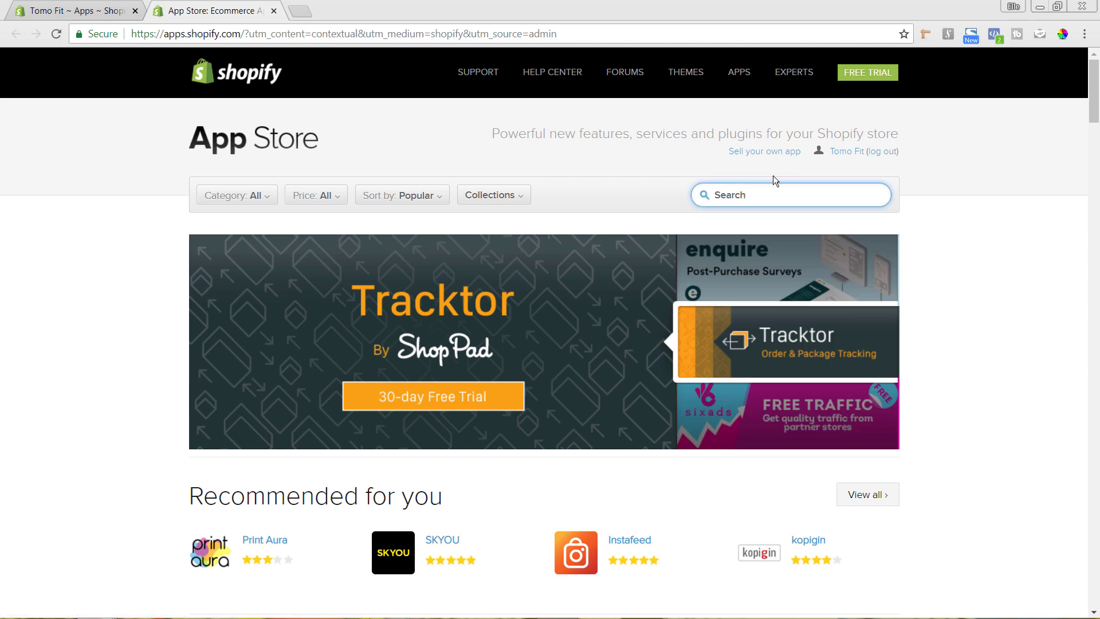
text(co)
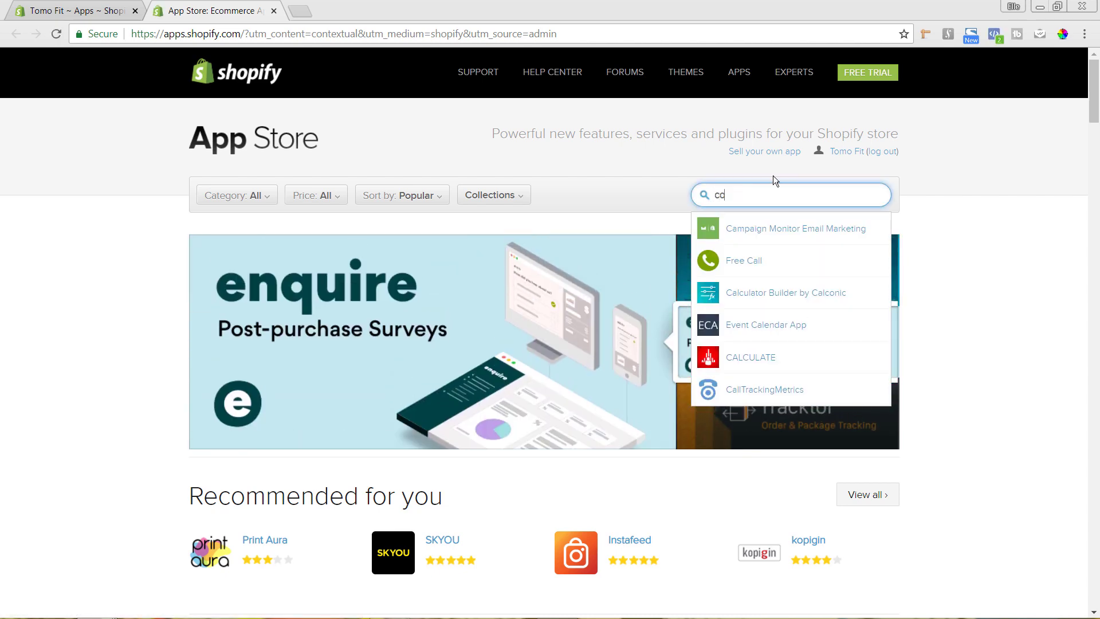
text(nsisten)
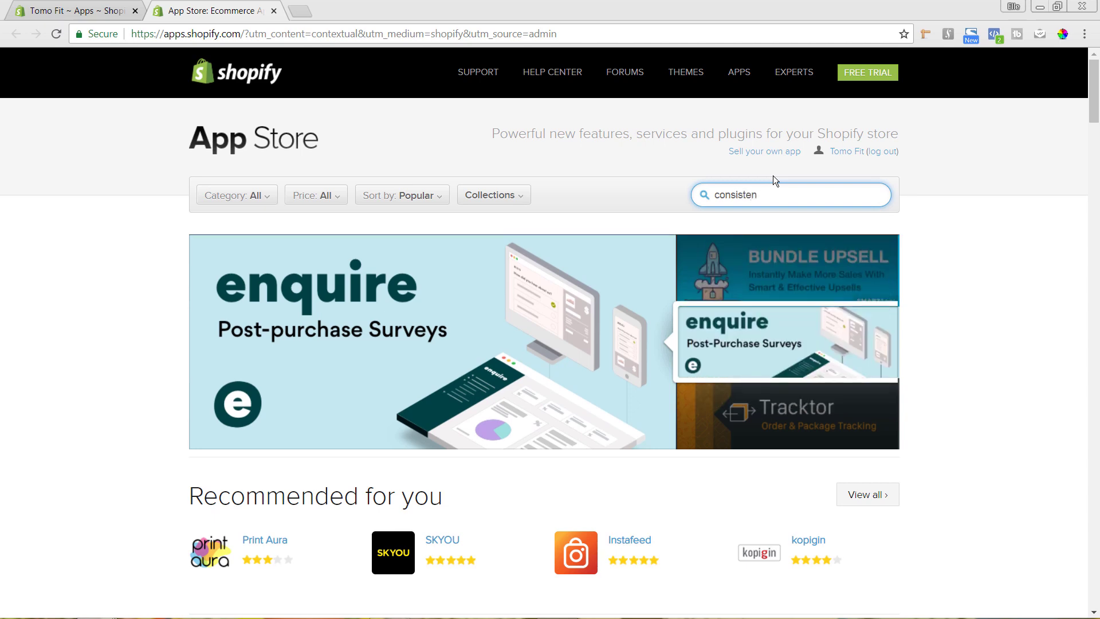
key(BackSpace)
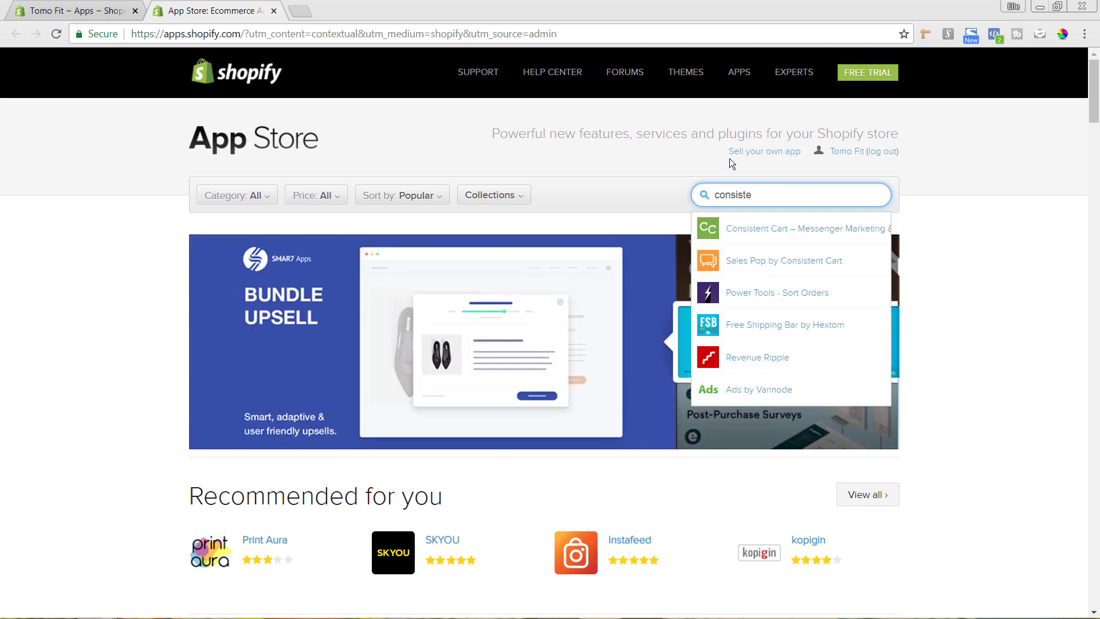
click(781, 227)
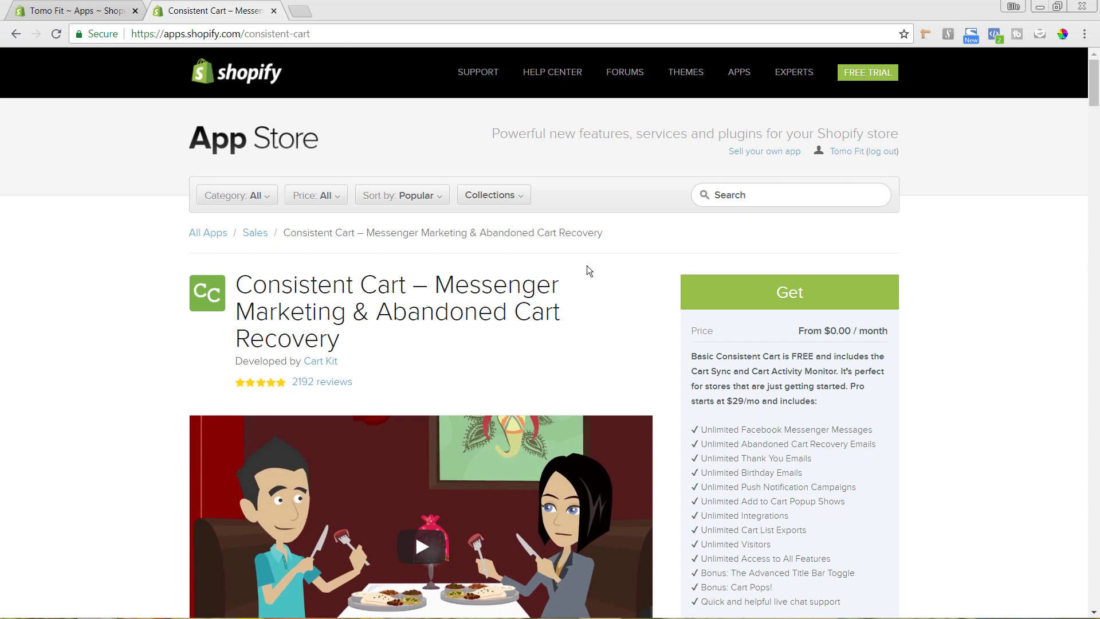
Install the Consistent Cart app on the Tomo Fit store and skip its whole welcome tour
scroll(647, 276, down, 10)
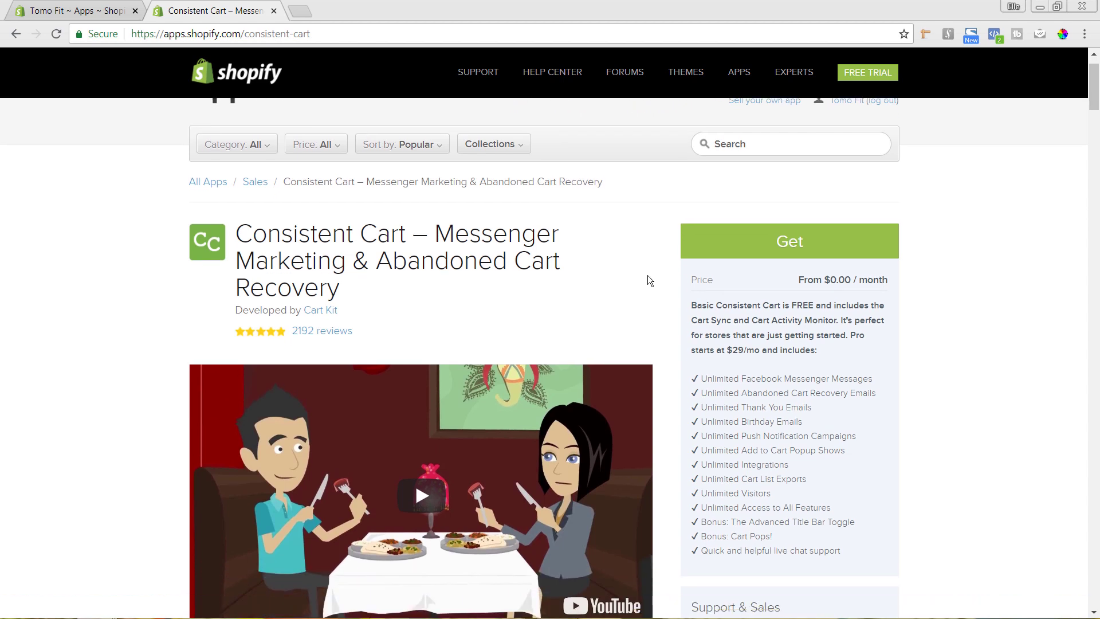
scroll(649, 276, down, 3)
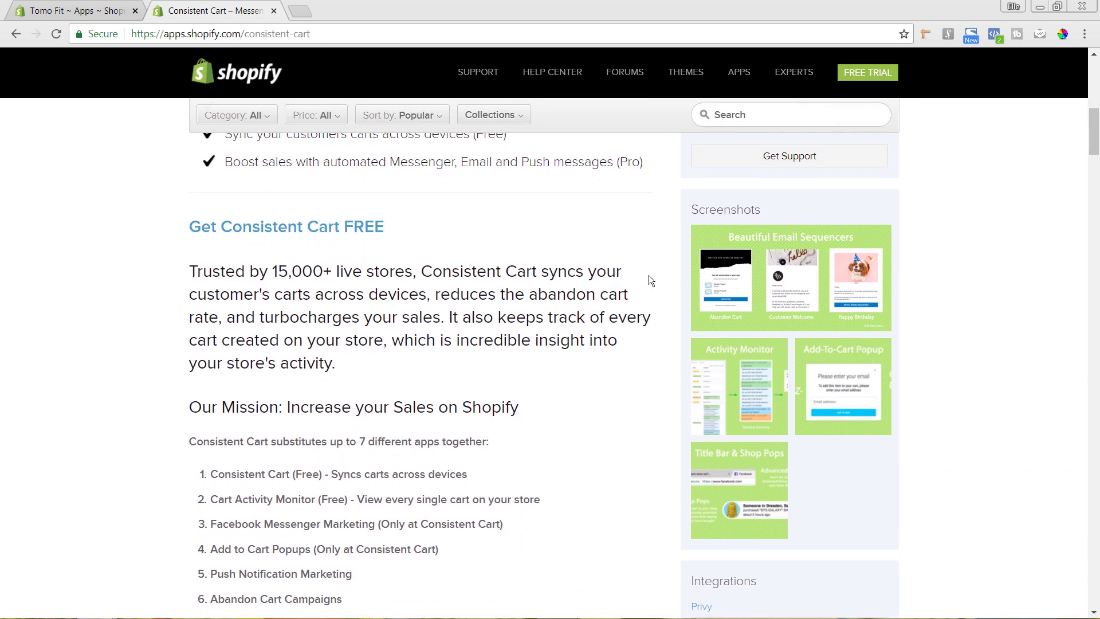
scroll(649, 277, up, 2)
scroll(644, 294, up, 11)
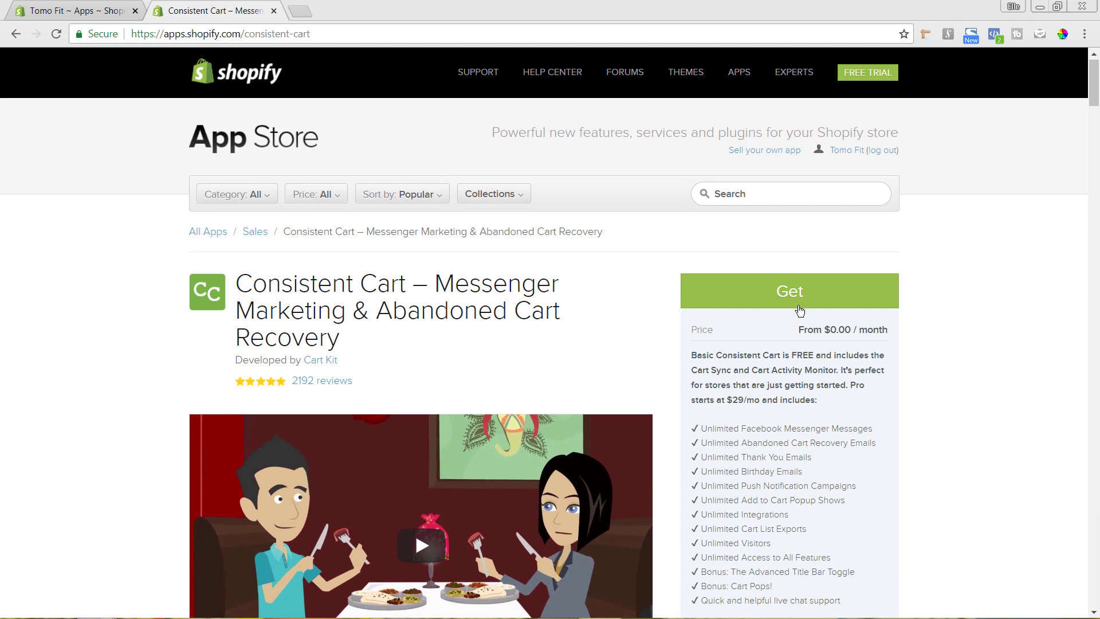
click(864, 293)
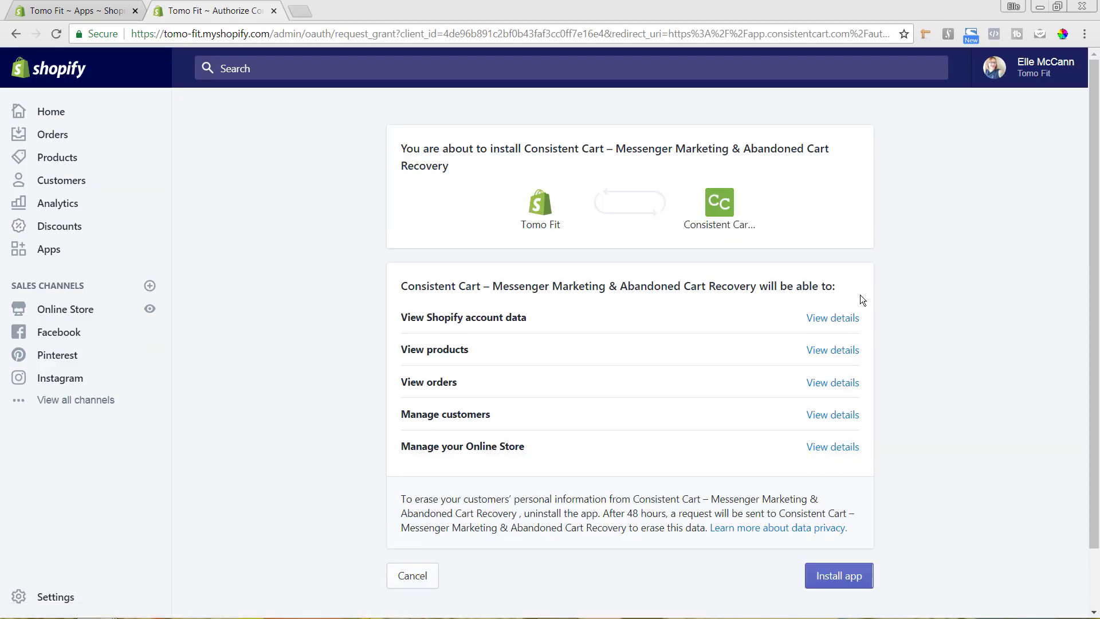
click(856, 578)
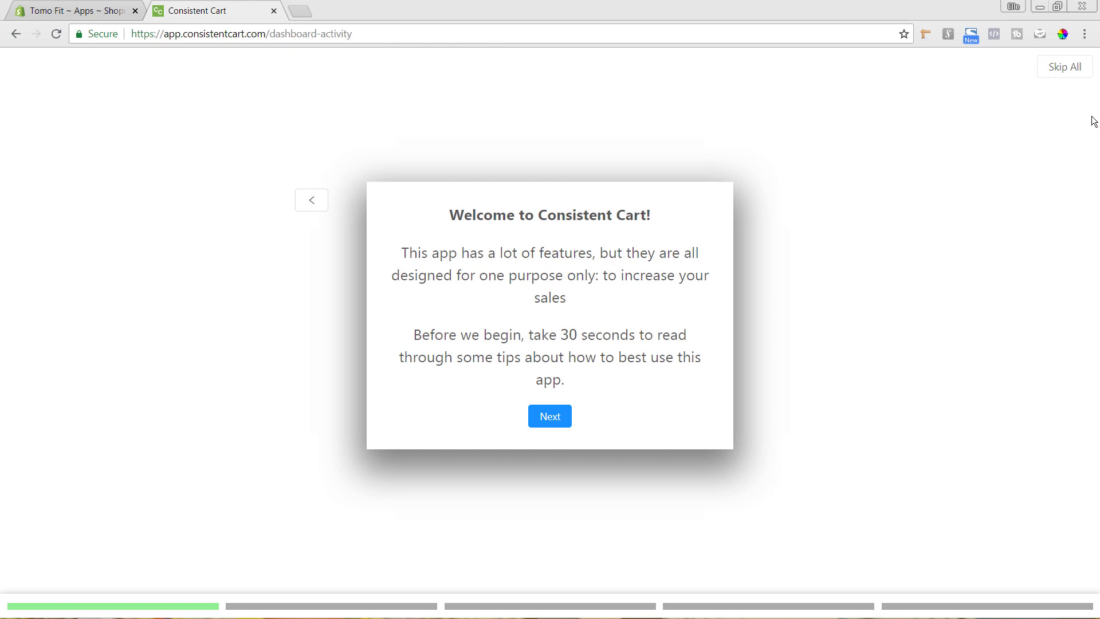
click(1053, 78)
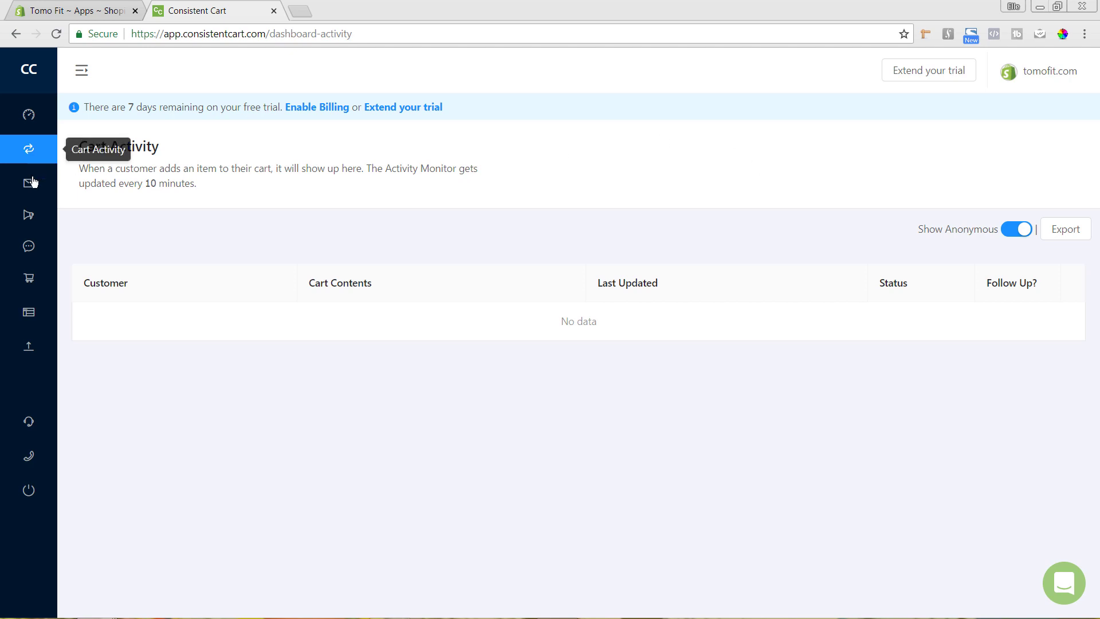
Turn on the Advanced Title Bar in the Title Bar Toggle settings with the default "Don't forget this..." message and save
mouse_move(30, 361)
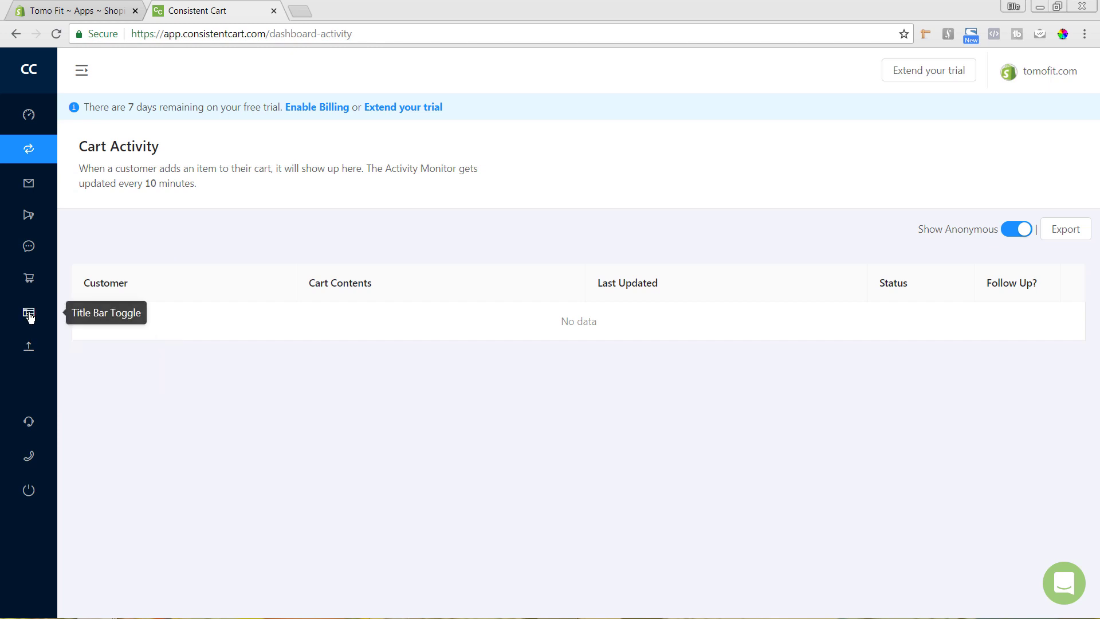
click(29, 318)
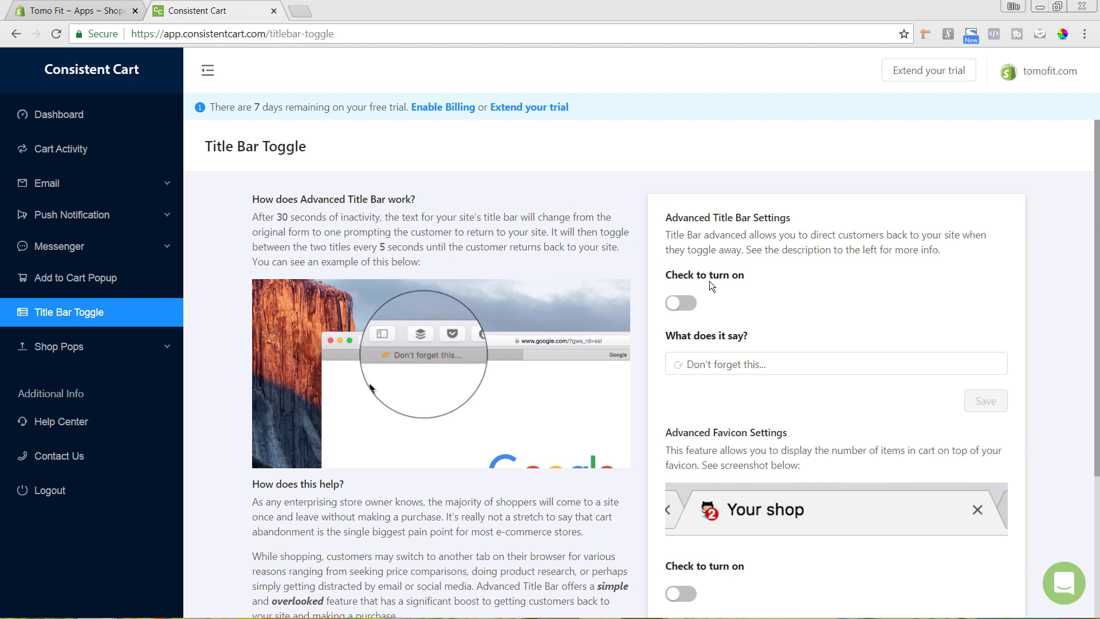
click(674, 310)
click(688, 365)
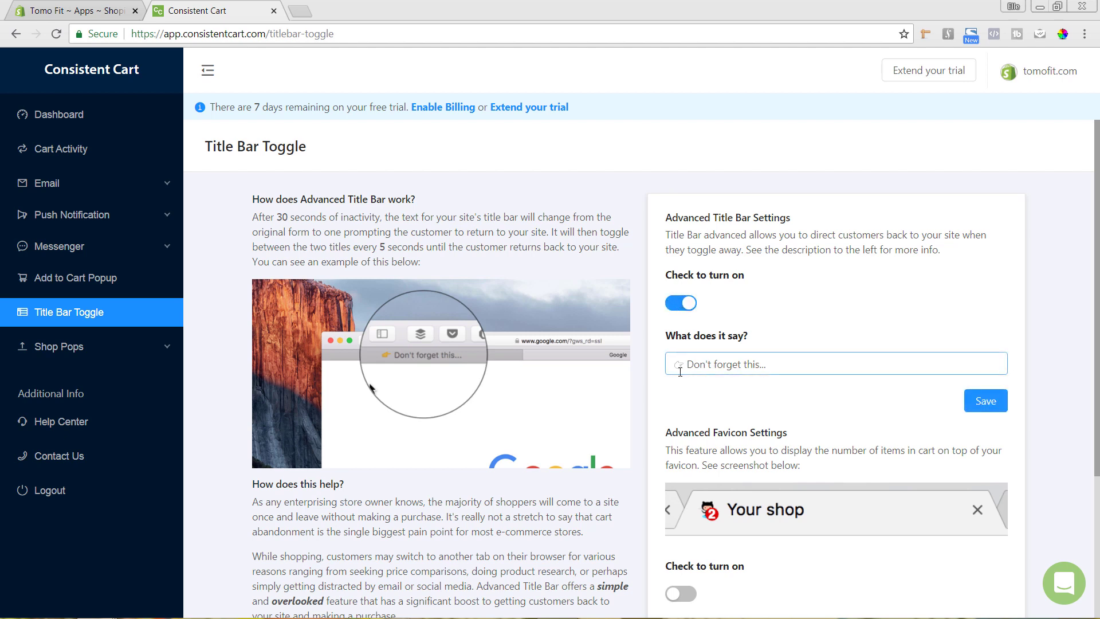
click(982, 405)
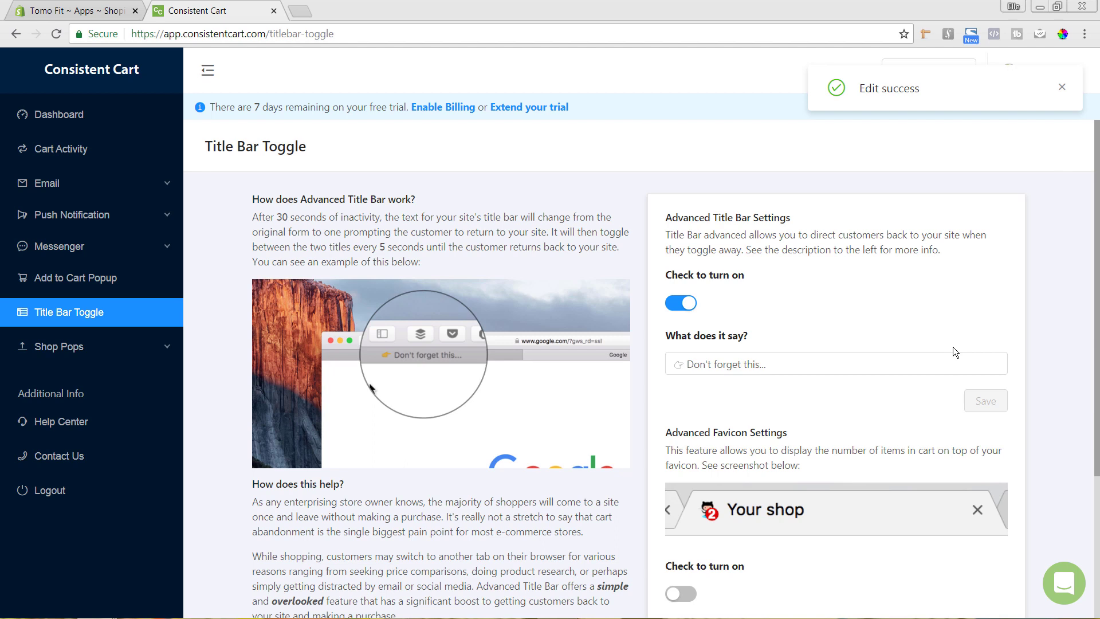
Turn on the Advanced Favicon cart count, set its background color to dark blue #2d5a86, and save
scroll(944, 348, down, 2)
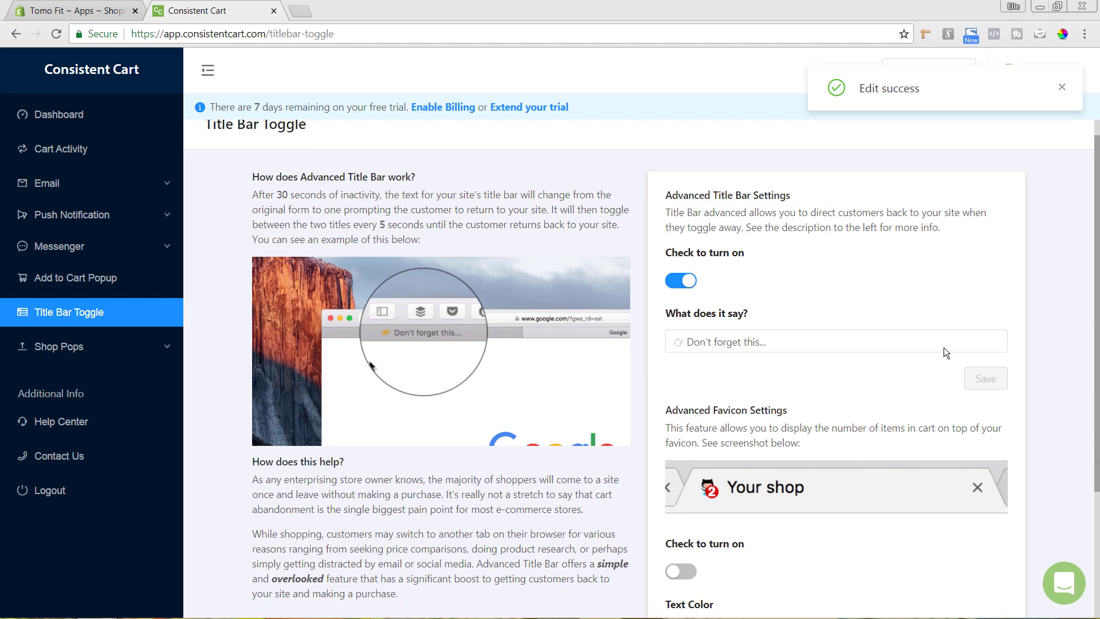
scroll(926, 331, down, 1)
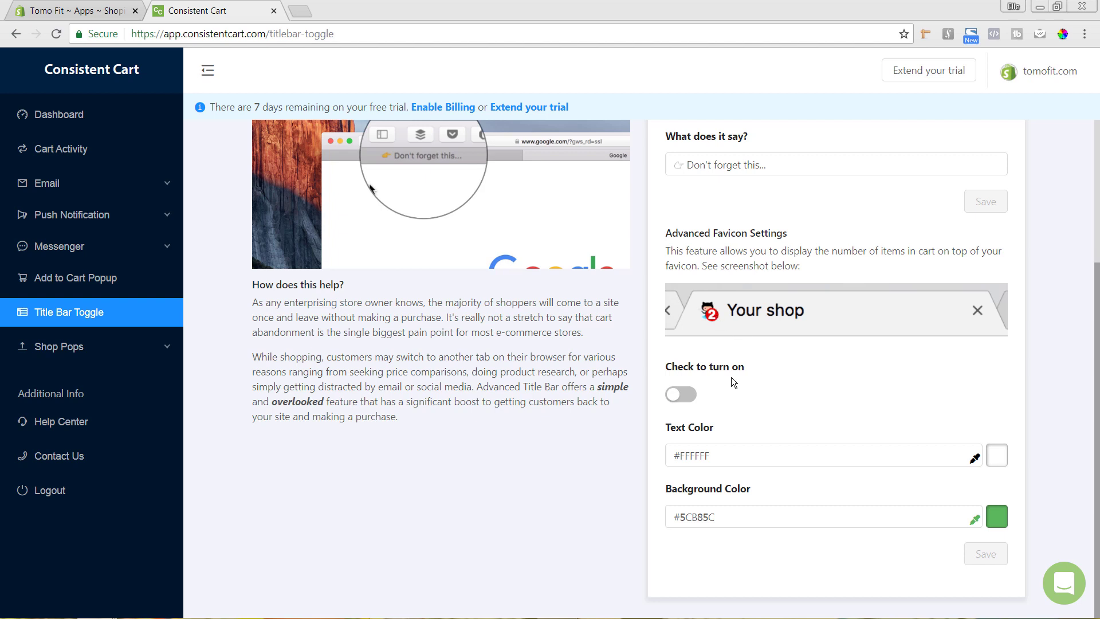
click(679, 395)
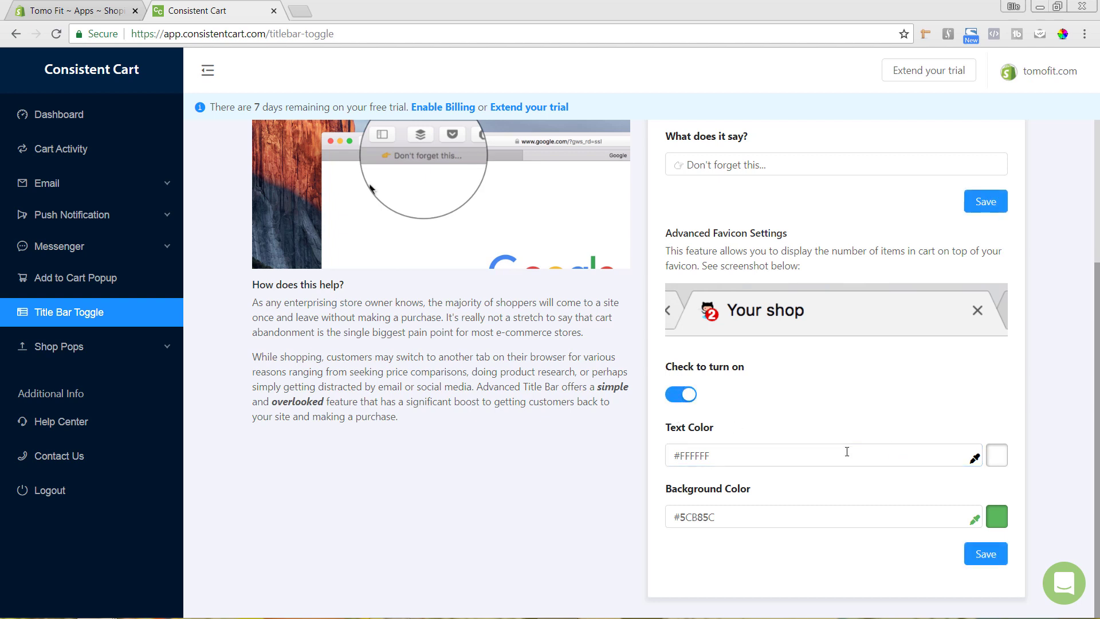
click(1000, 525)
scroll(1016, 450, down, 1)
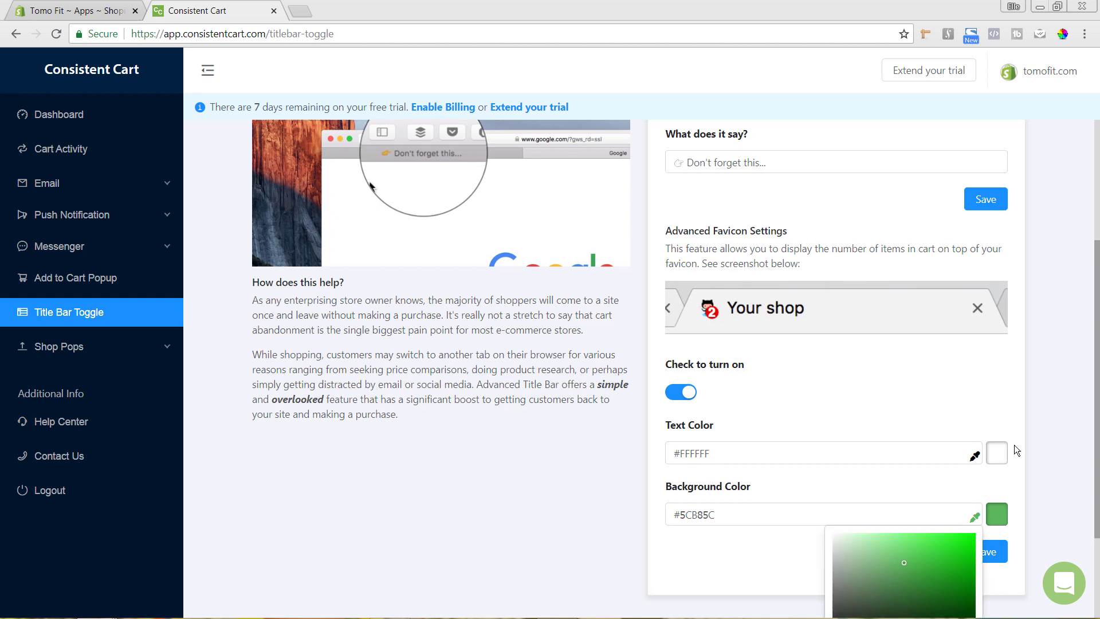
scroll(1014, 445, down, 2)
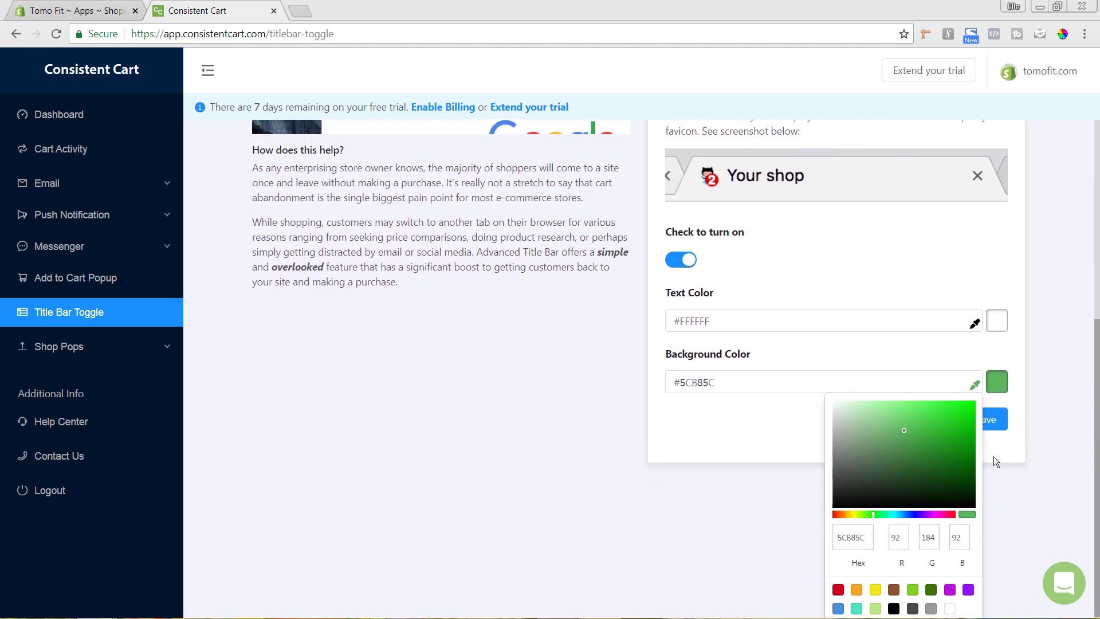
click(837, 608)
drag(928, 410, 928, 449)
click(1065, 429)
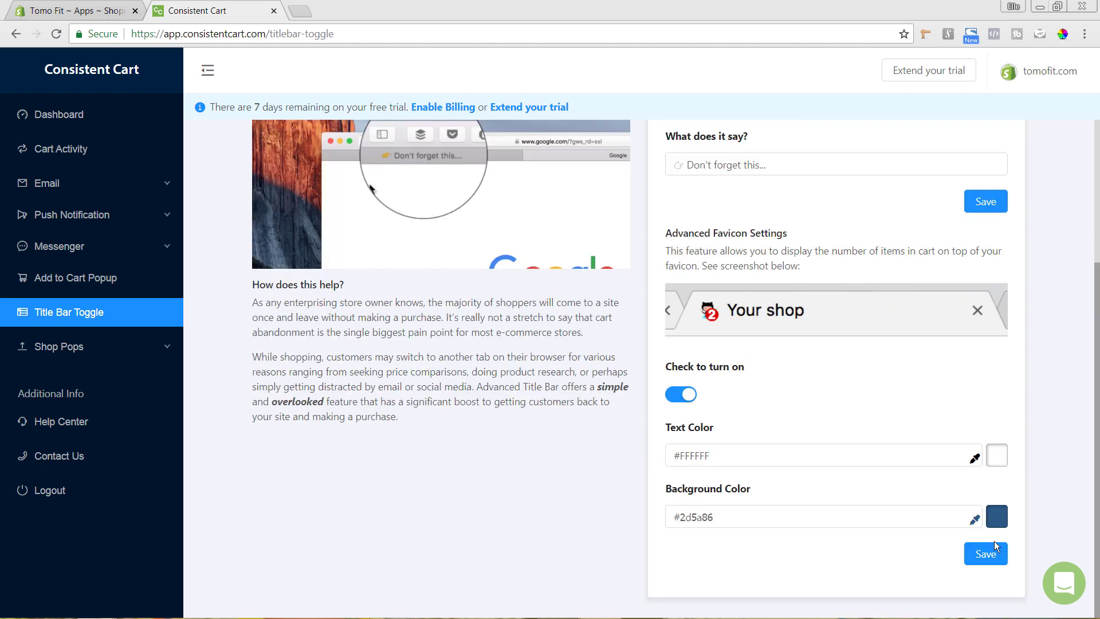
click(993, 560)
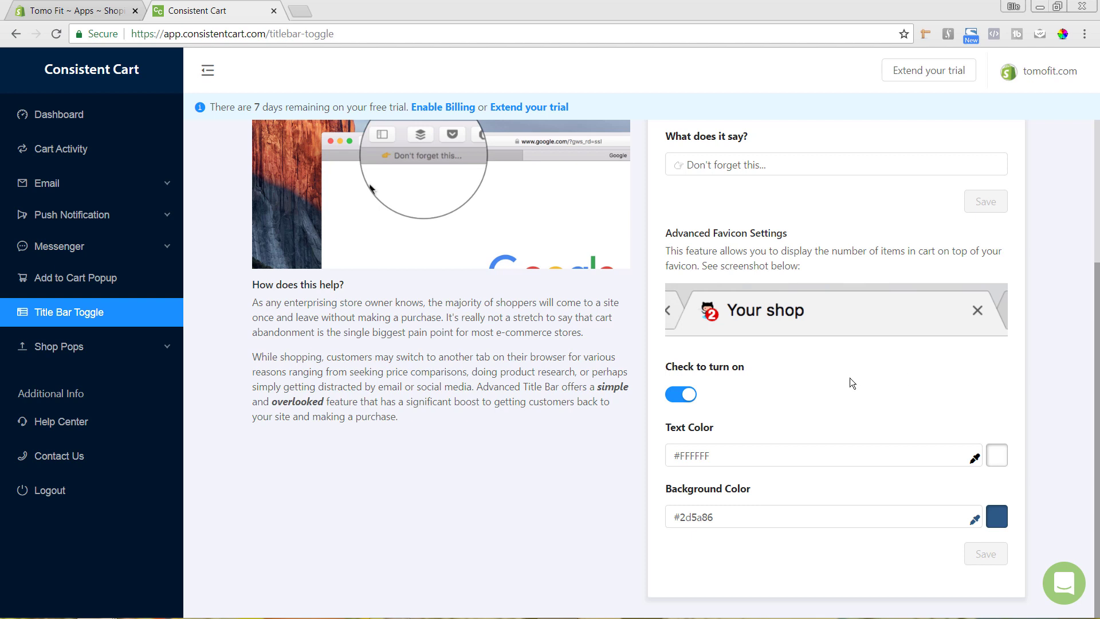
scroll(851, 381, up, 4)
click(805, 370)
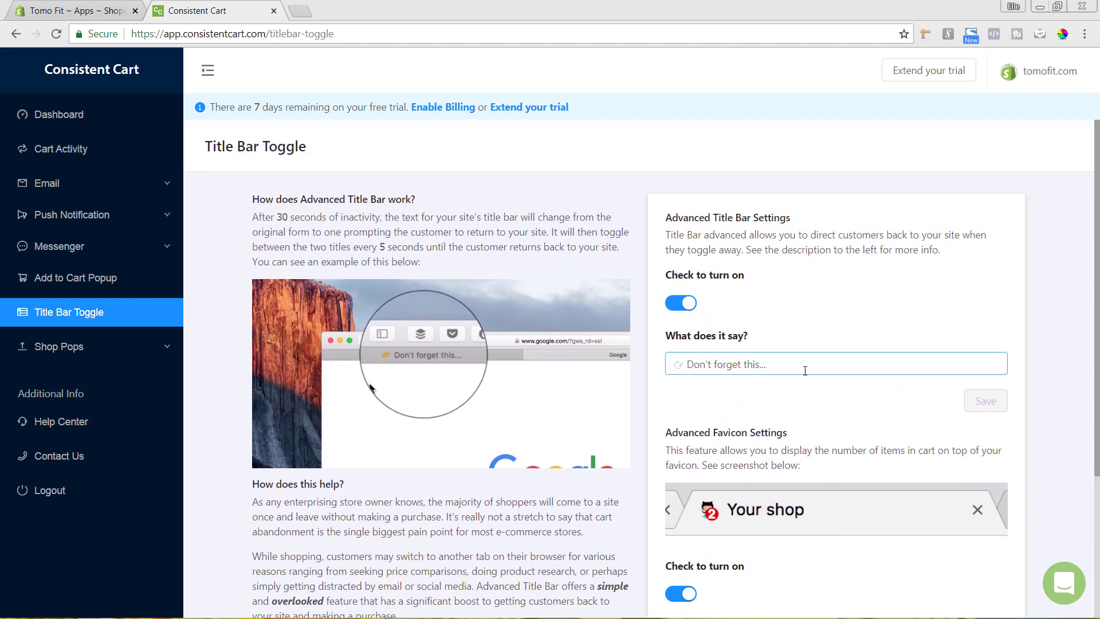
click(805, 391)
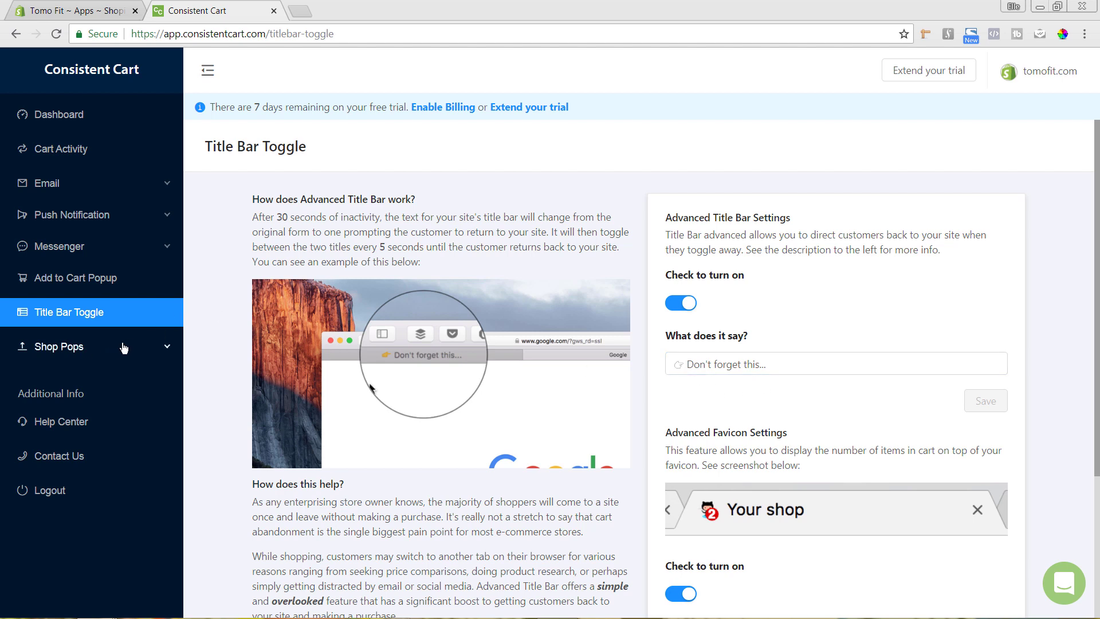
Open the Shop Pops settings and turn on the sales notification pop-ins
click(64, 351)
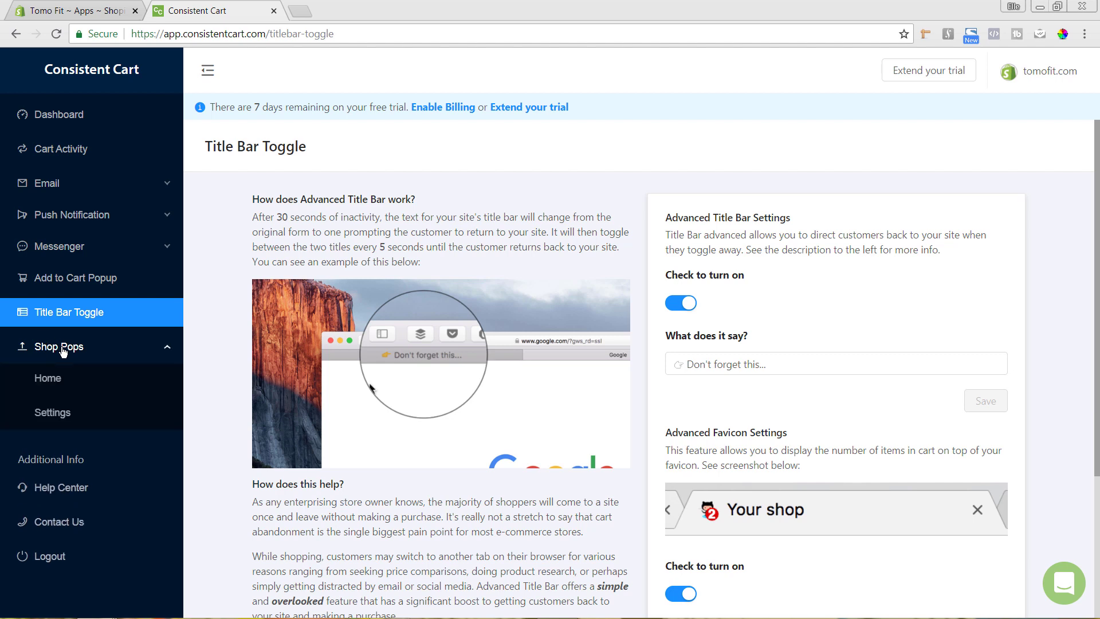
click(61, 413)
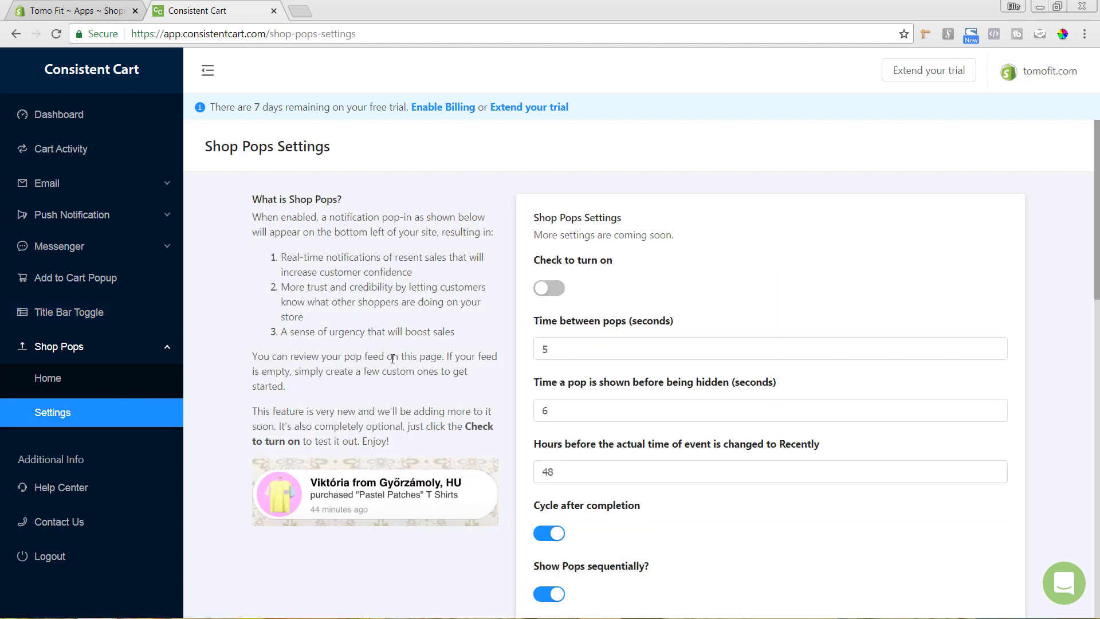
scroll(393, 358, down, 1)
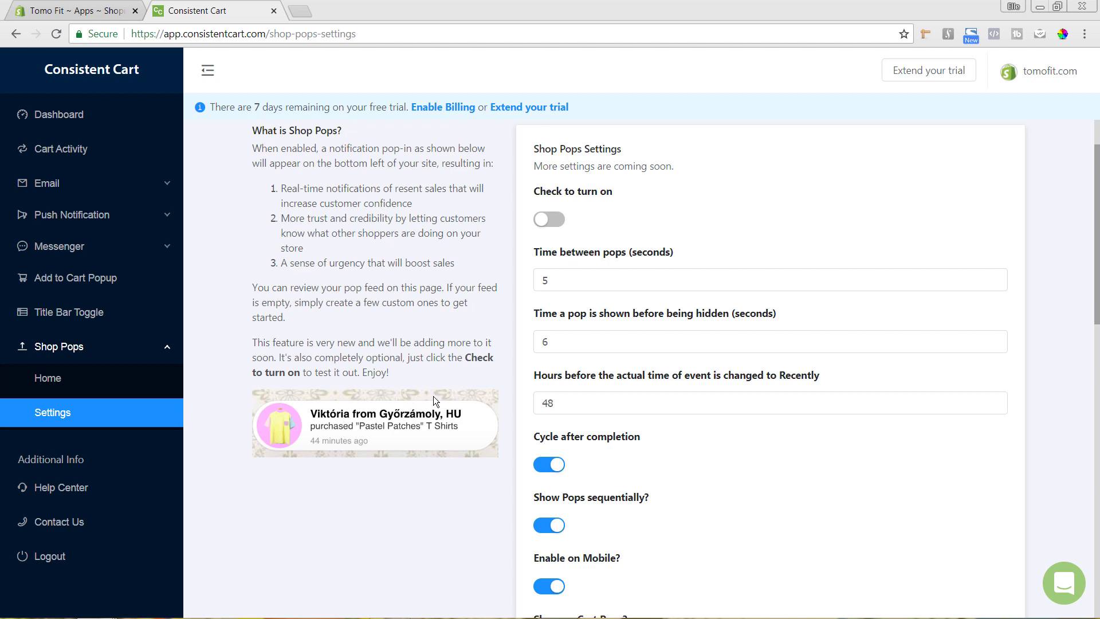
click(549, 220)
Review the Shop Pops options for timing, the switch to "Recently", page display, name anonymizing, placement, colors and custom CSS
click(624, 347)
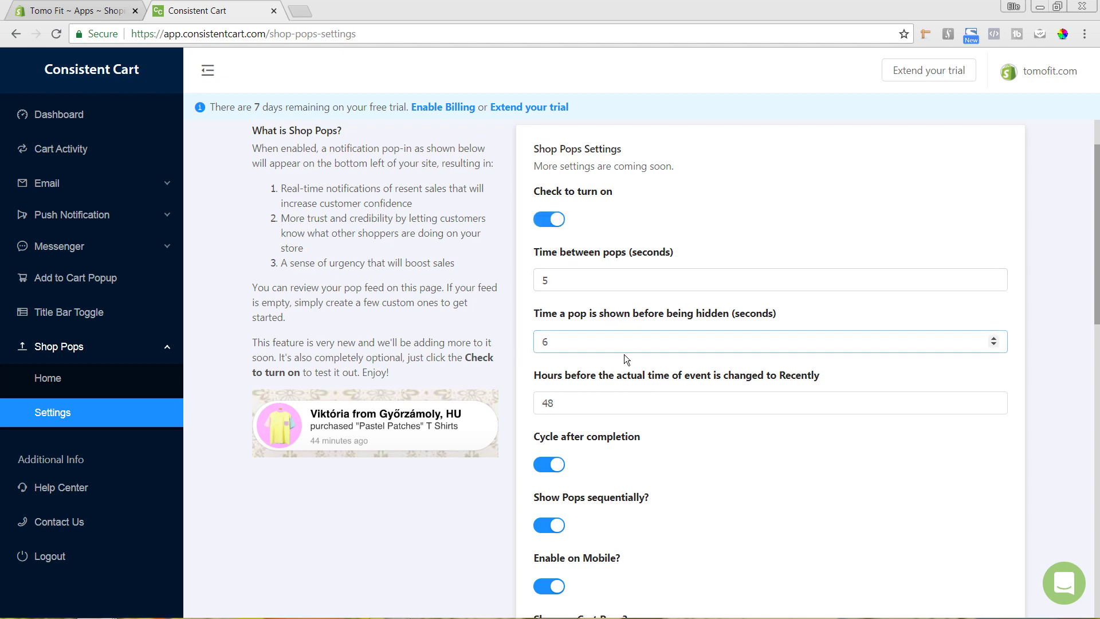
scroll(665, 345, down, 1)
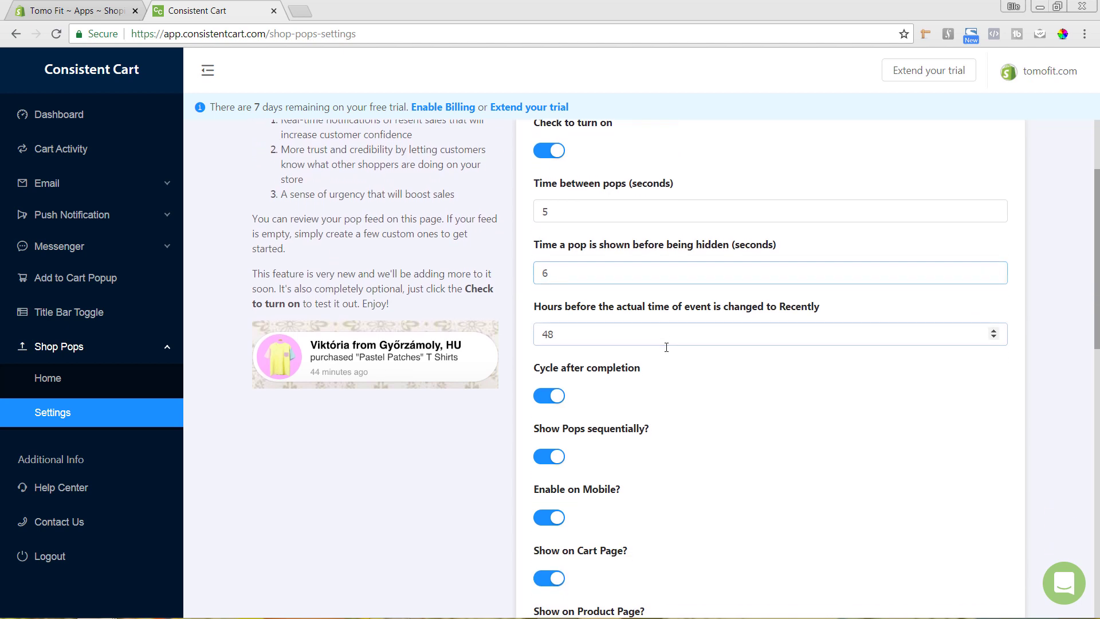
click(666, 344)
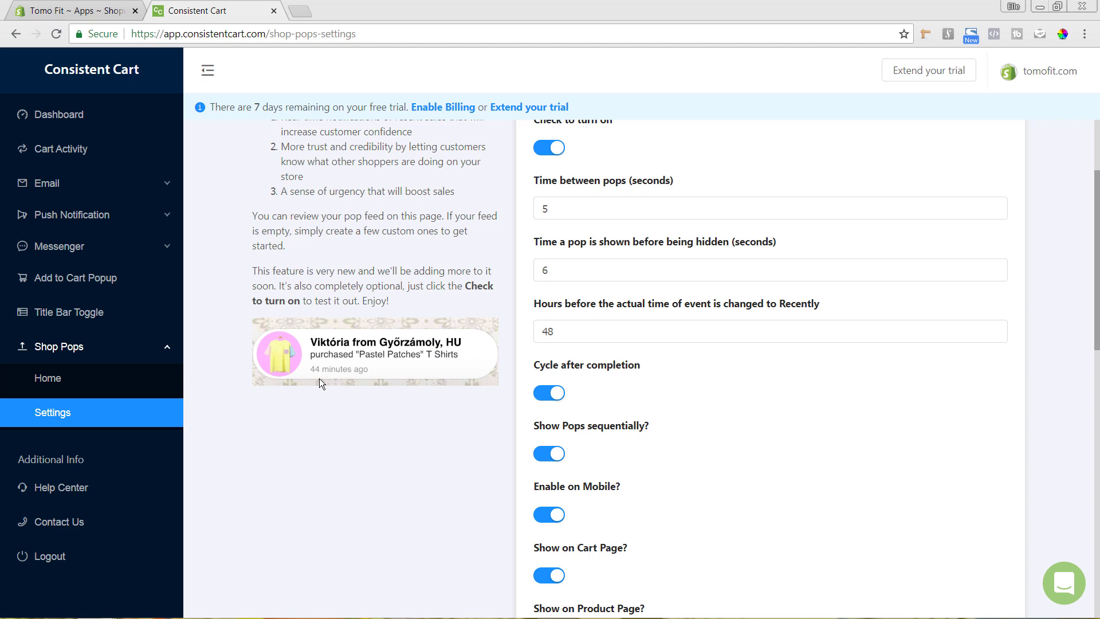
click(564, 324)
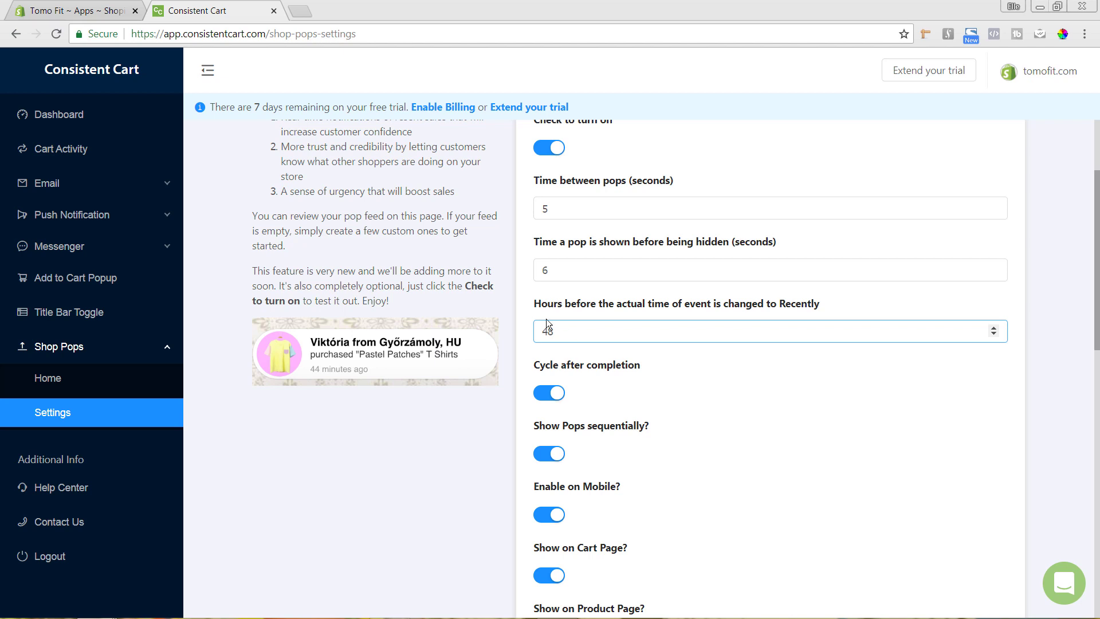
click(523, 349)
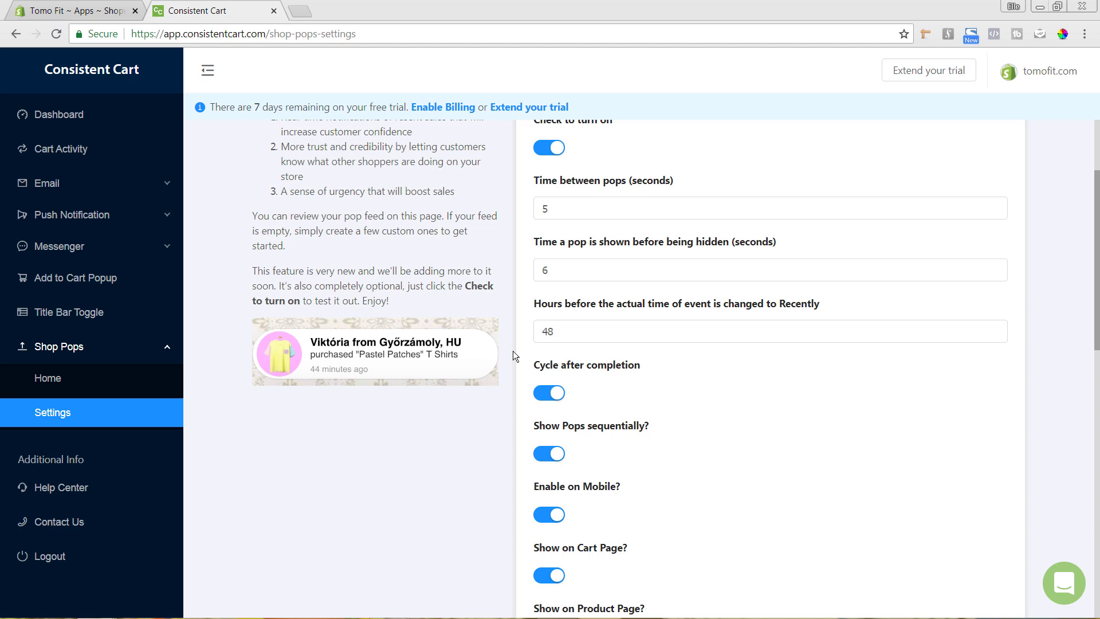
click(570, 327)
click(577, 319)
click(641, 328)
scroll(654, 309, down, 3)
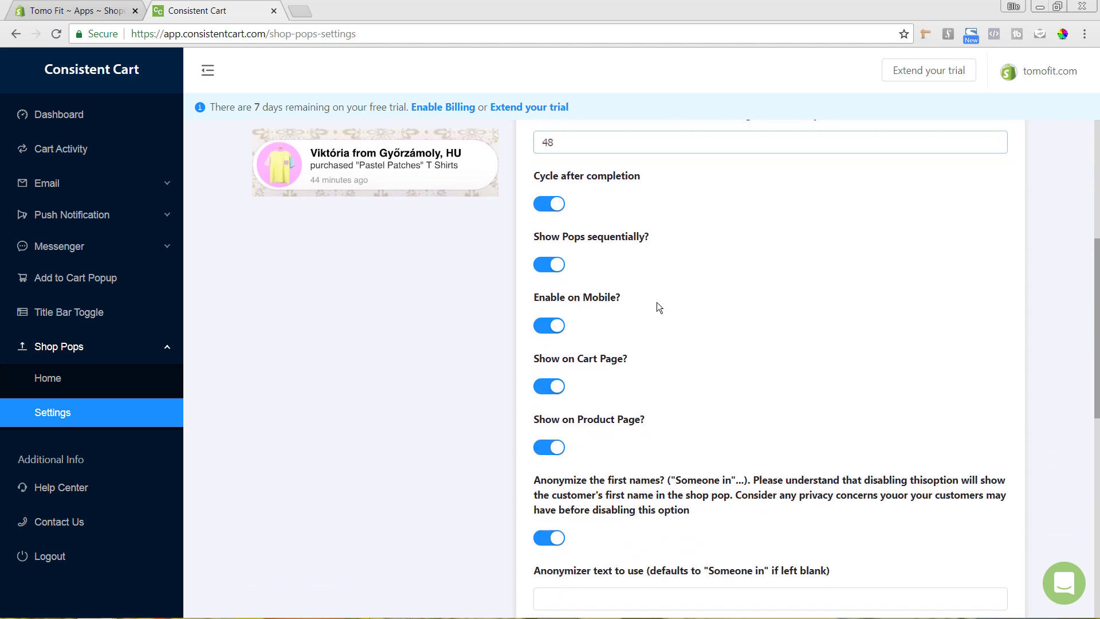
scroll(659, 308, down, 4)
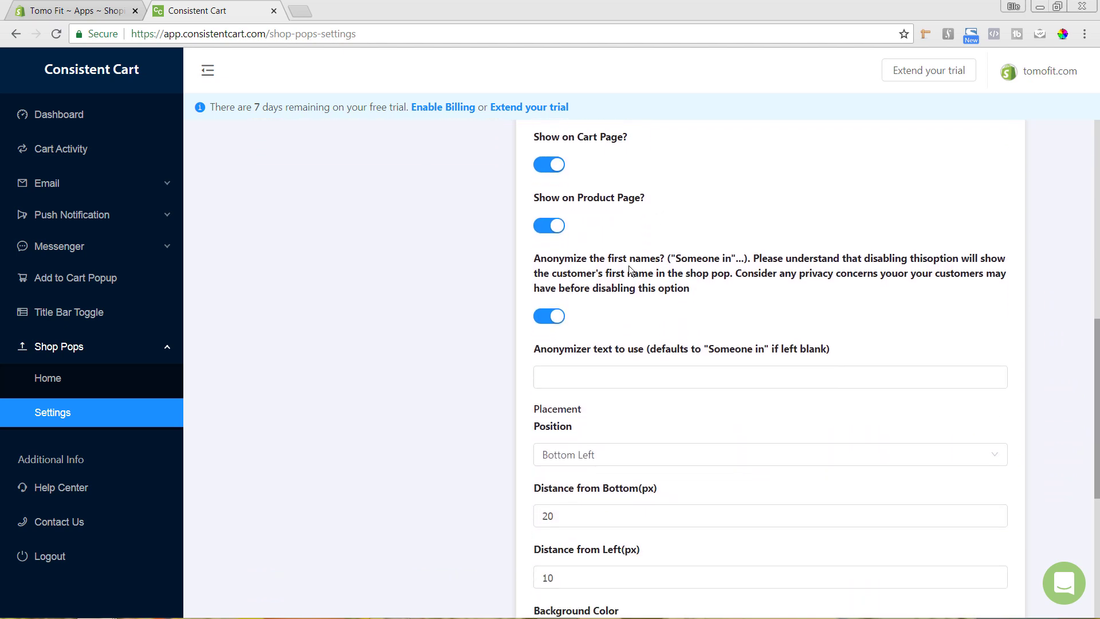
scroll(628, 266, down, 5)
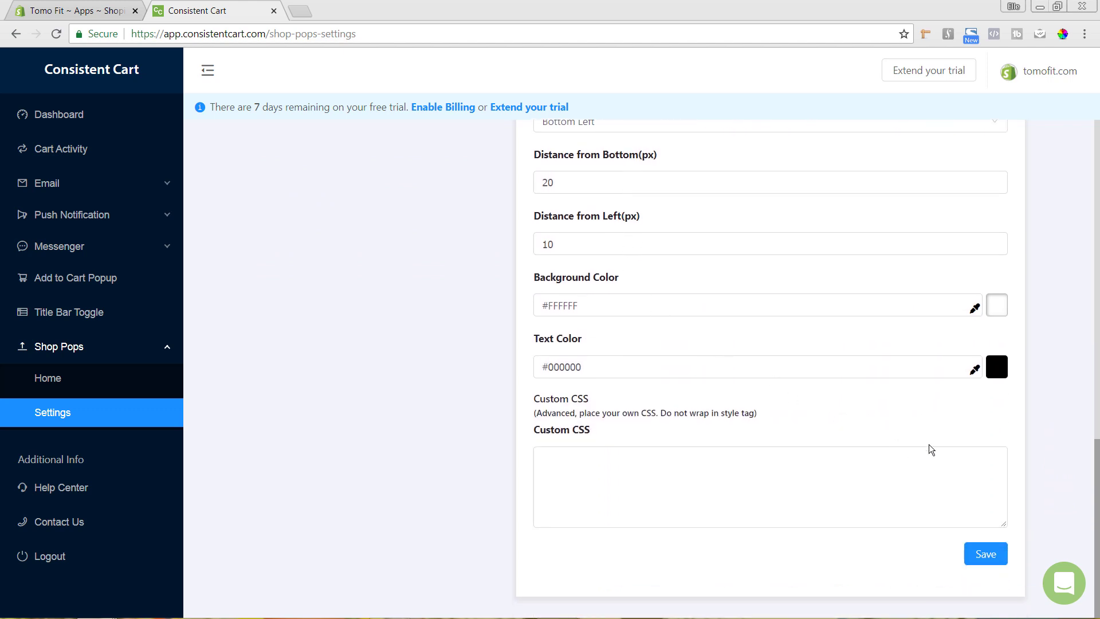
Save the Shop Pops settings with the custom CSS field left empty
click(890, 450)
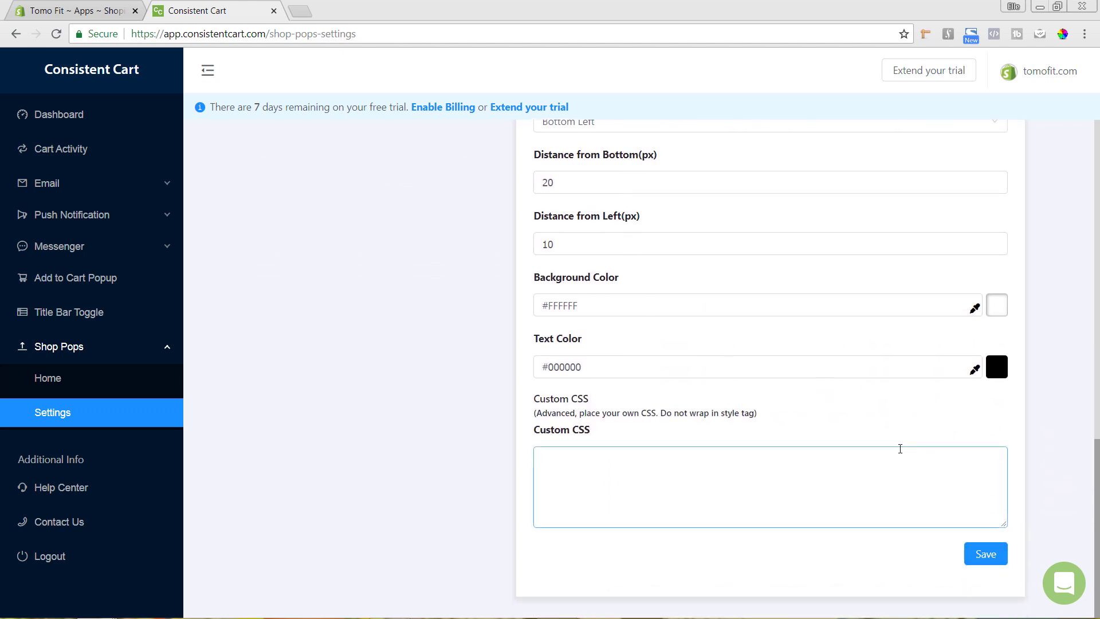
click(971, 570)
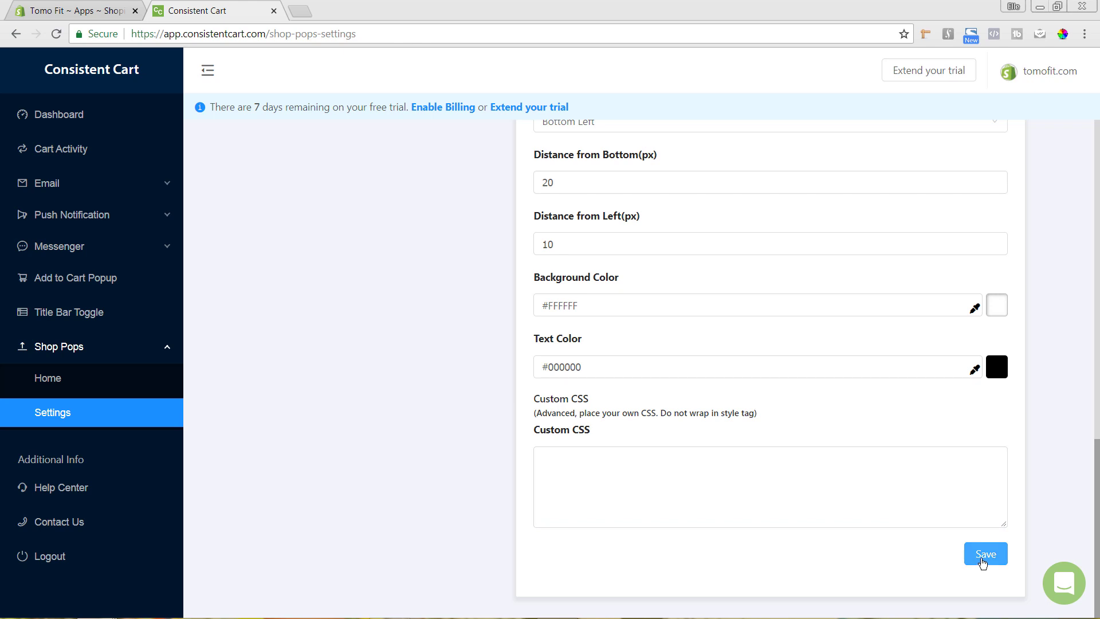
click(985, 558)
click(984, 560)
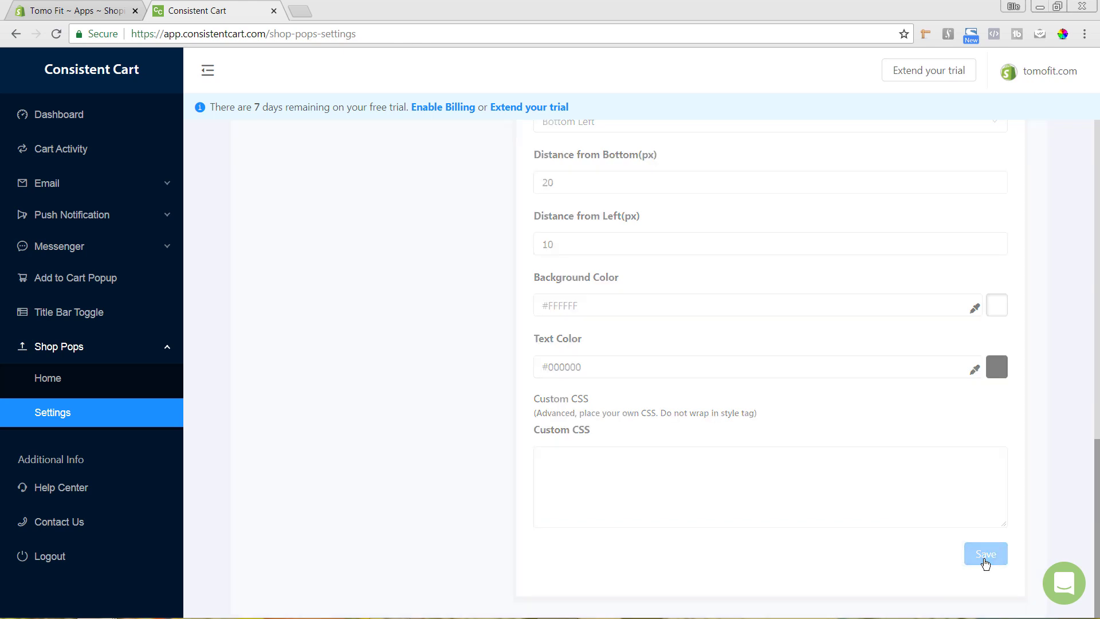
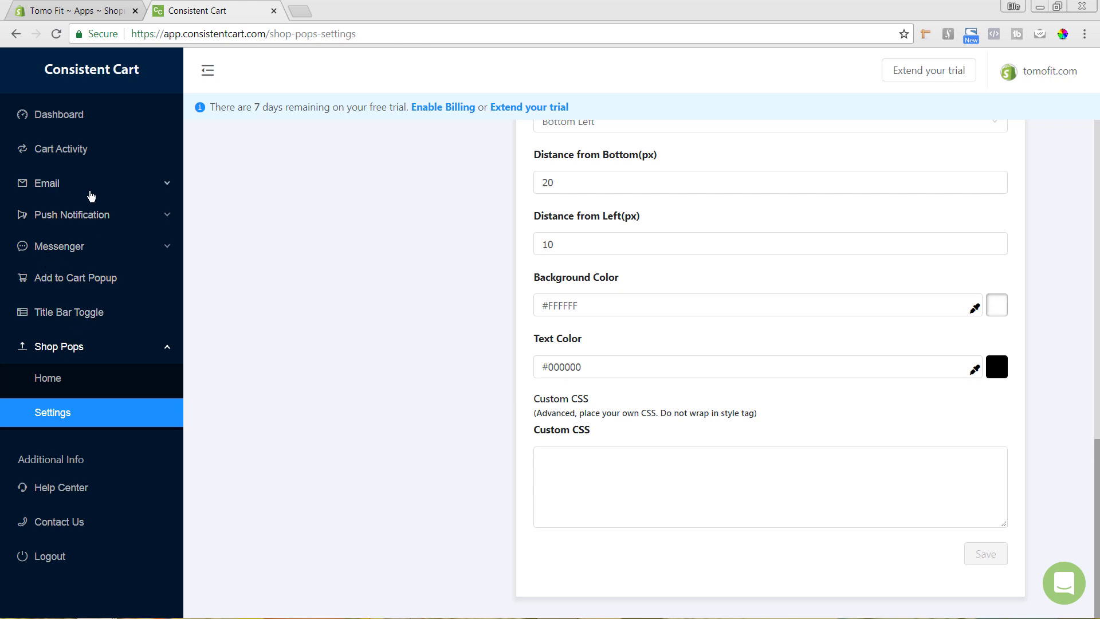
Open Abandon Email 1 from the Email Auto Series for editing and review its settings and body
click(57, 184)
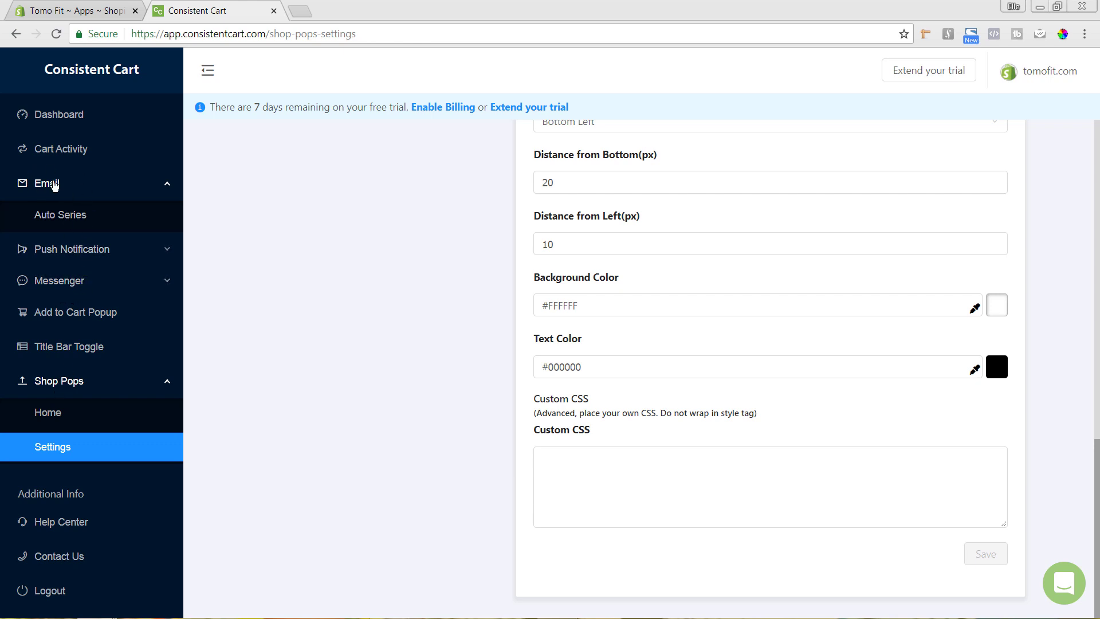
click(50, 218)
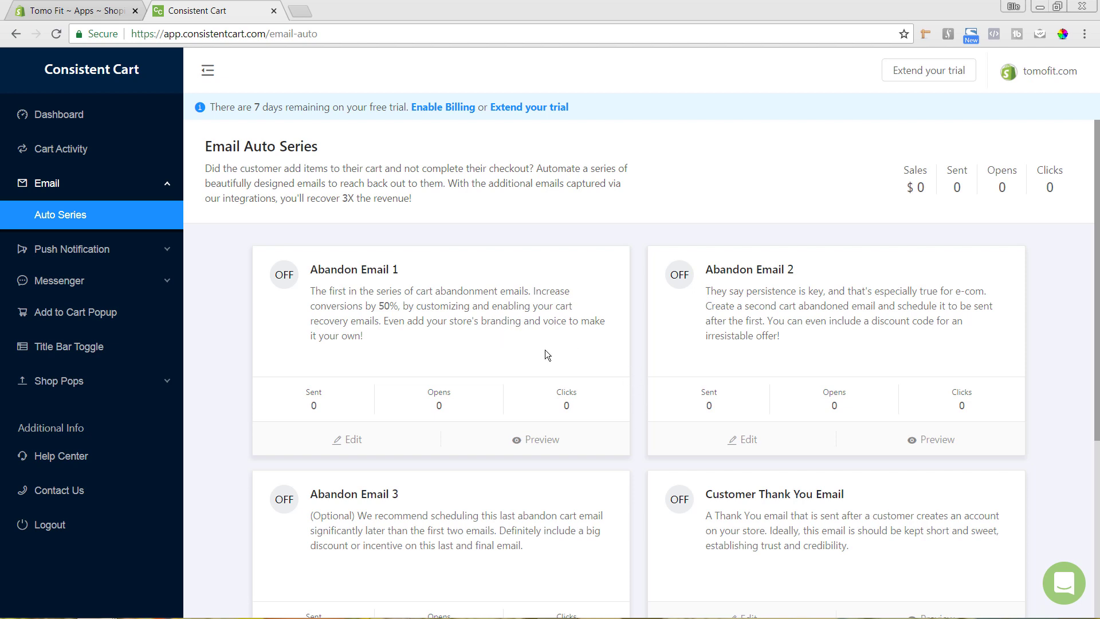
scroll(593, 335, down, 1)
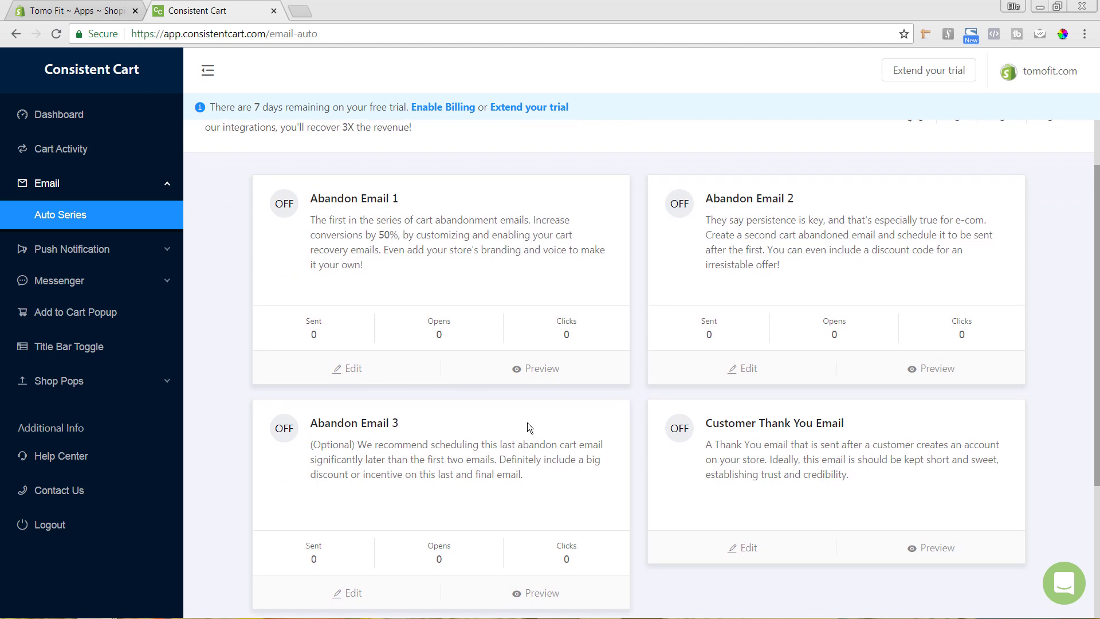
scroll(528, 427, up, 1)
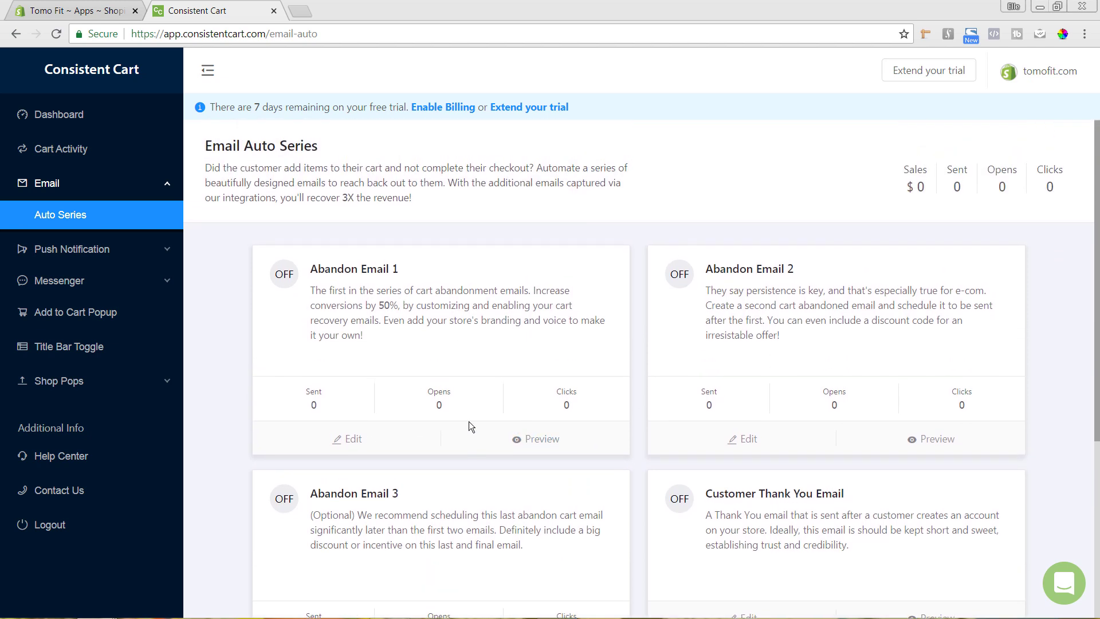
click(353, 440)
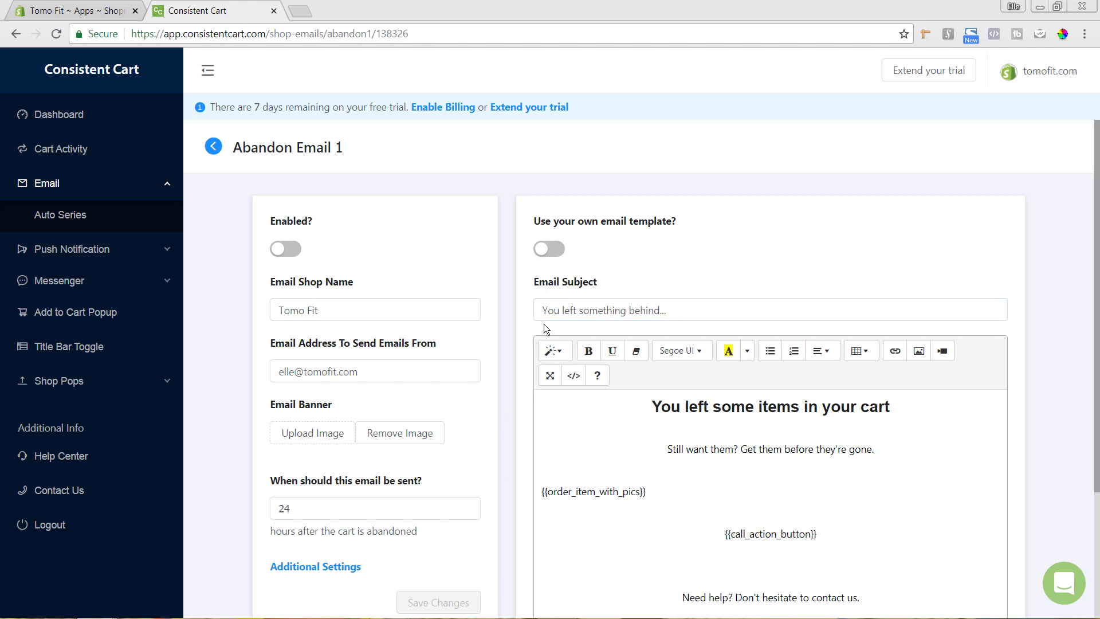
scroll(768, 370, down, 3)
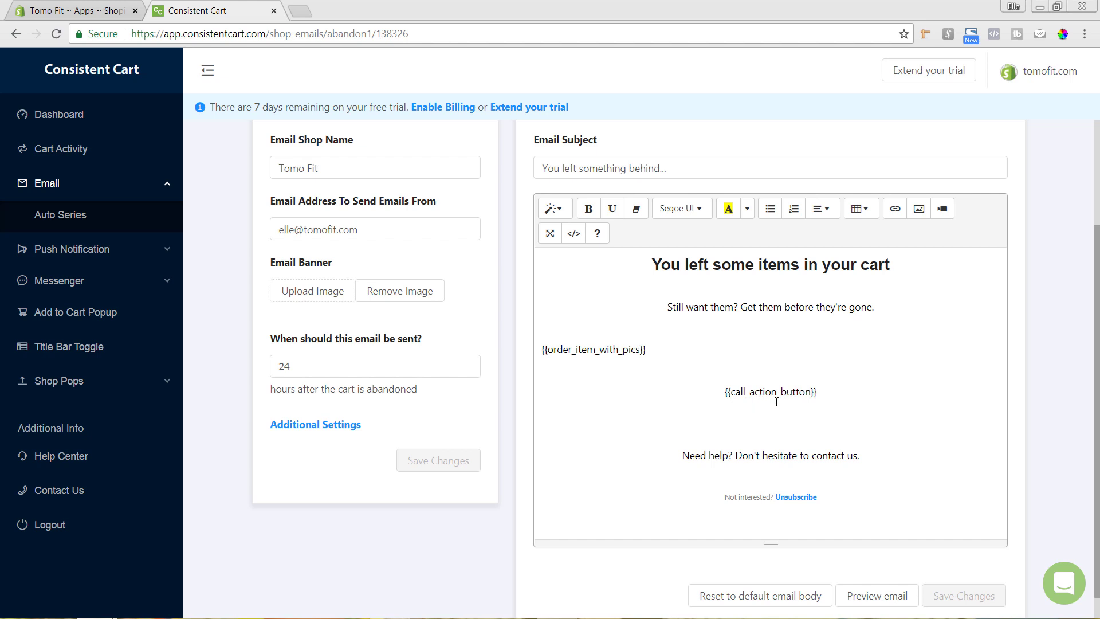
scroll(776, 401, down, 1)
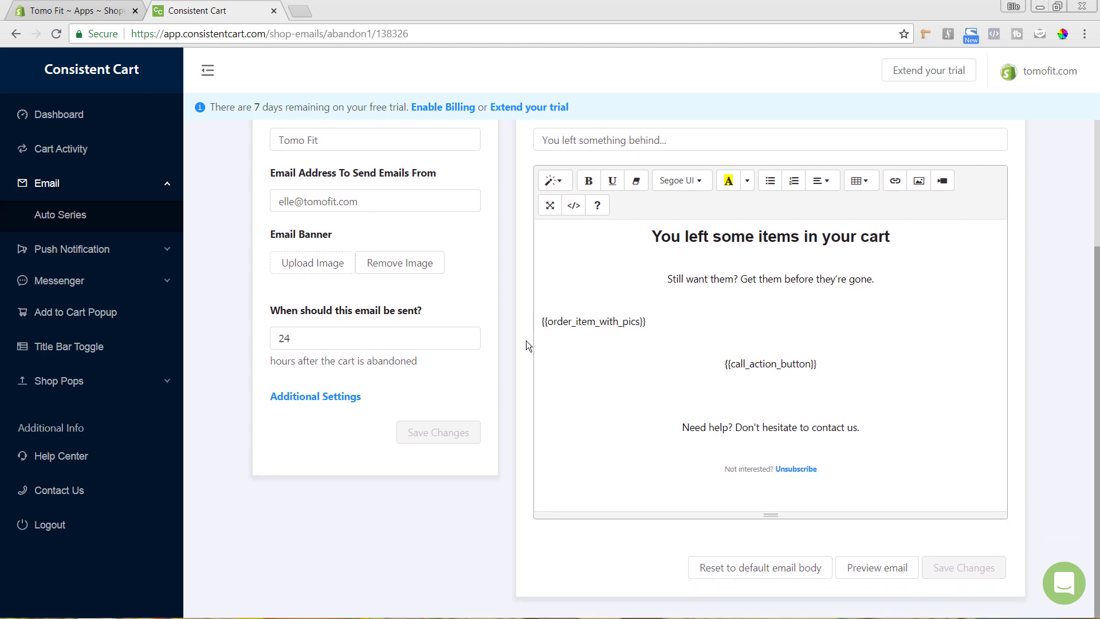
scroll(526, 341, up, 3)
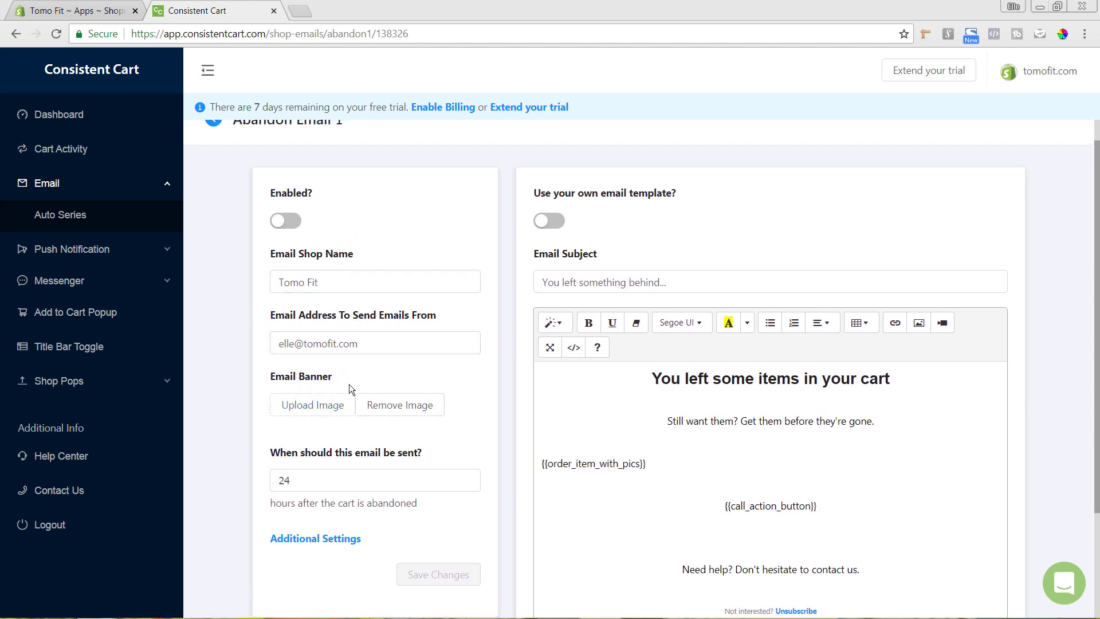
Choose Tomo-Fit-Logo from Desktop > Client Work > Tomo > Logo Files as the email banner image
click(302, 480)
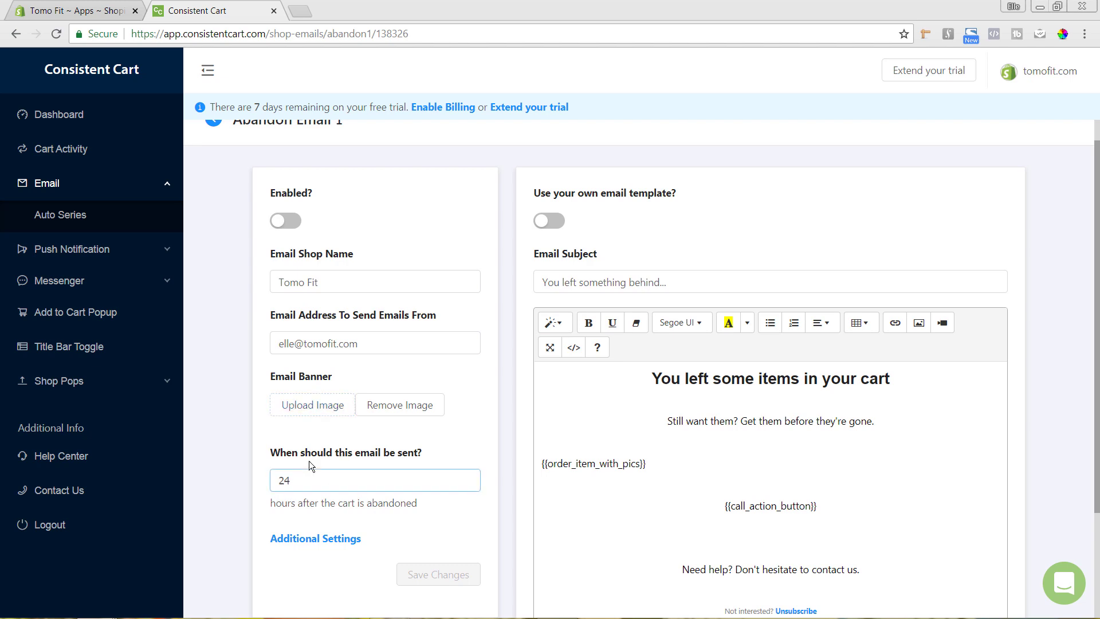
click(325, 410)
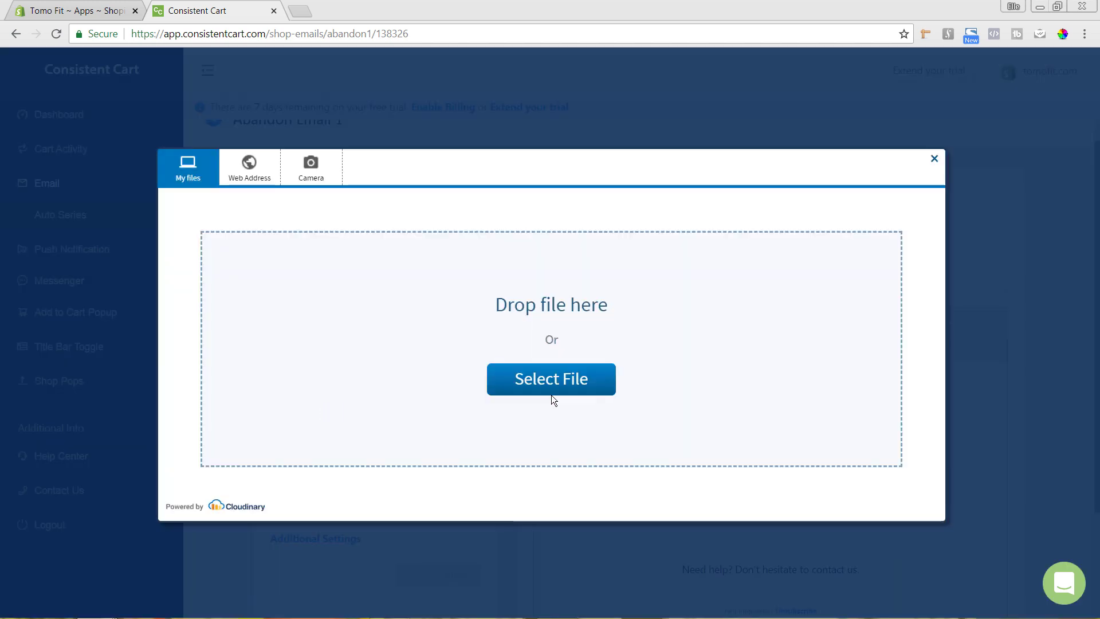
click(579, 377)
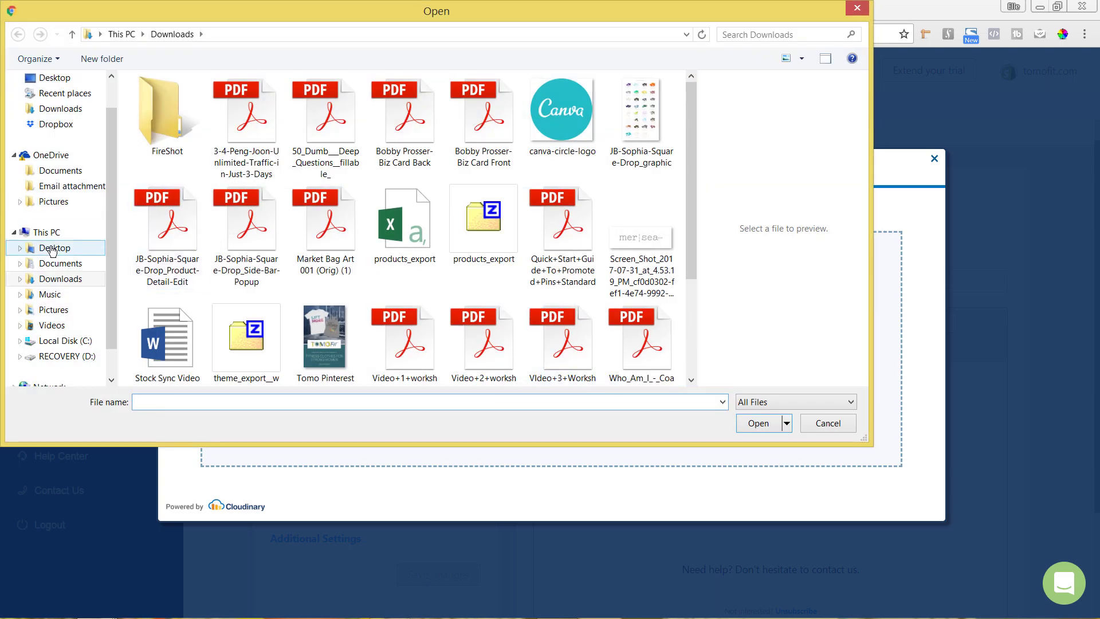
click(92, 248)
double_click(180, 136)
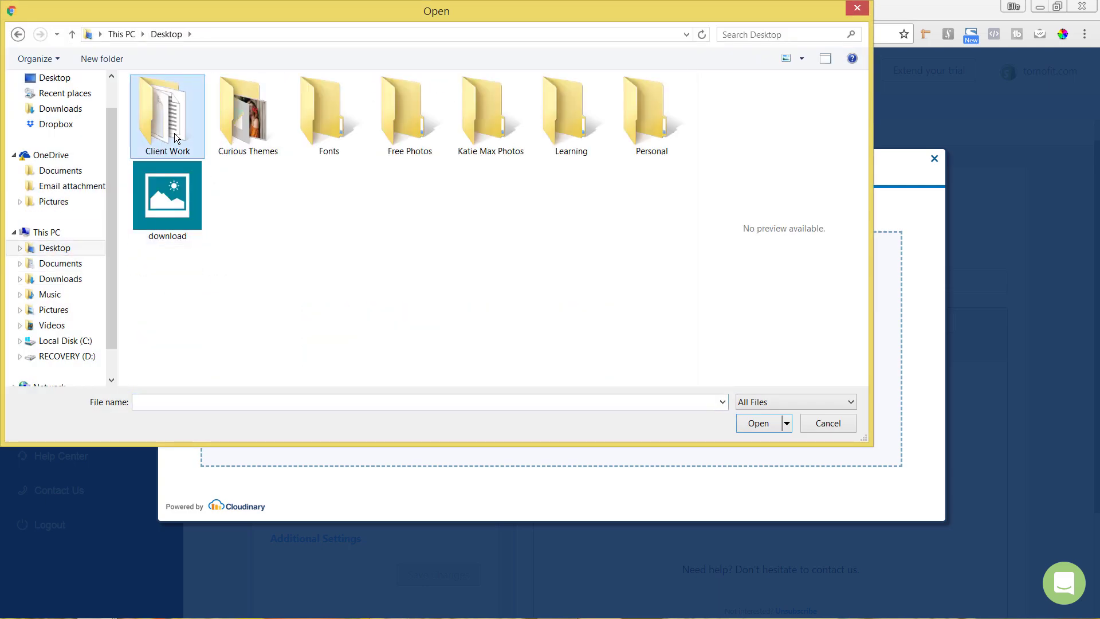
double_click(197, 229)
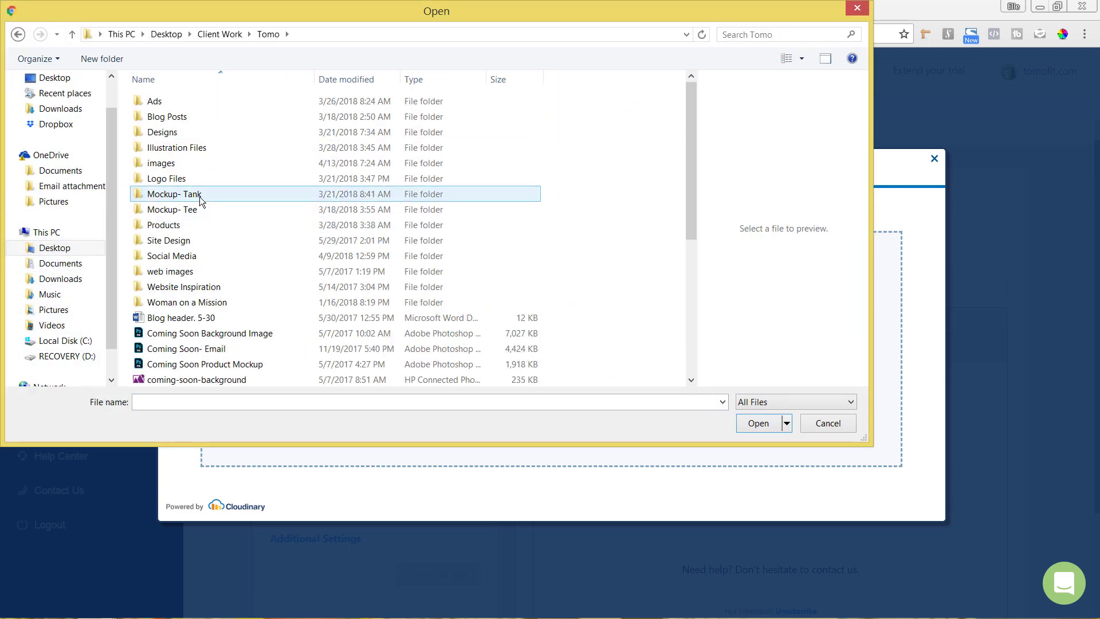
double_click(195, 183)
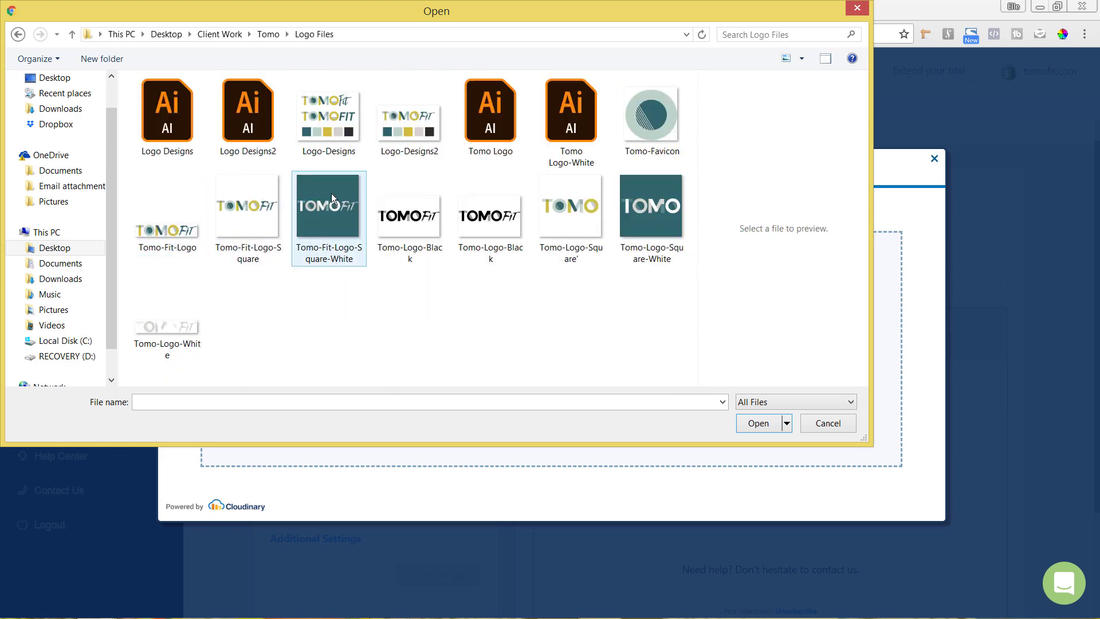
click(195, 190)
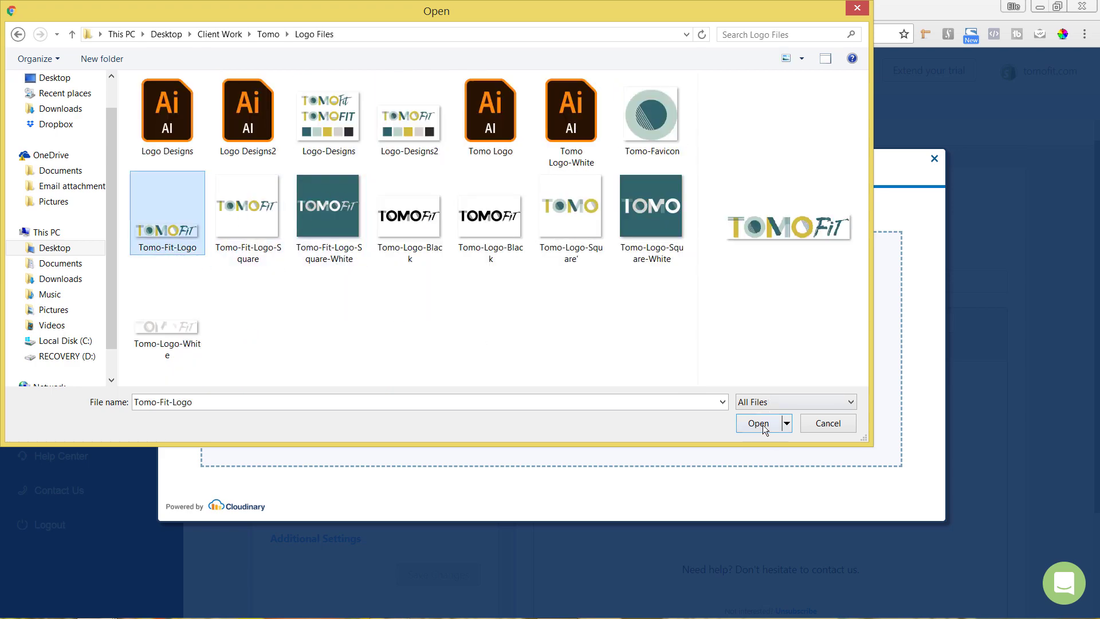
click(758, 423)
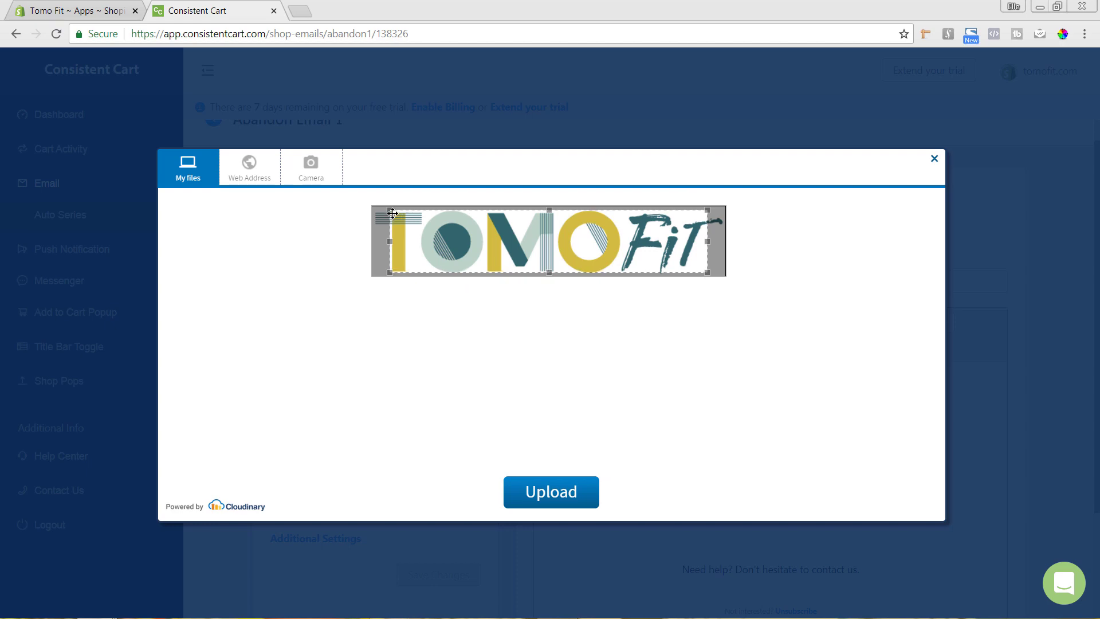
Expand the banner's crop area to cover the whole logo and upload it
drag(390, 211, 372, 207)
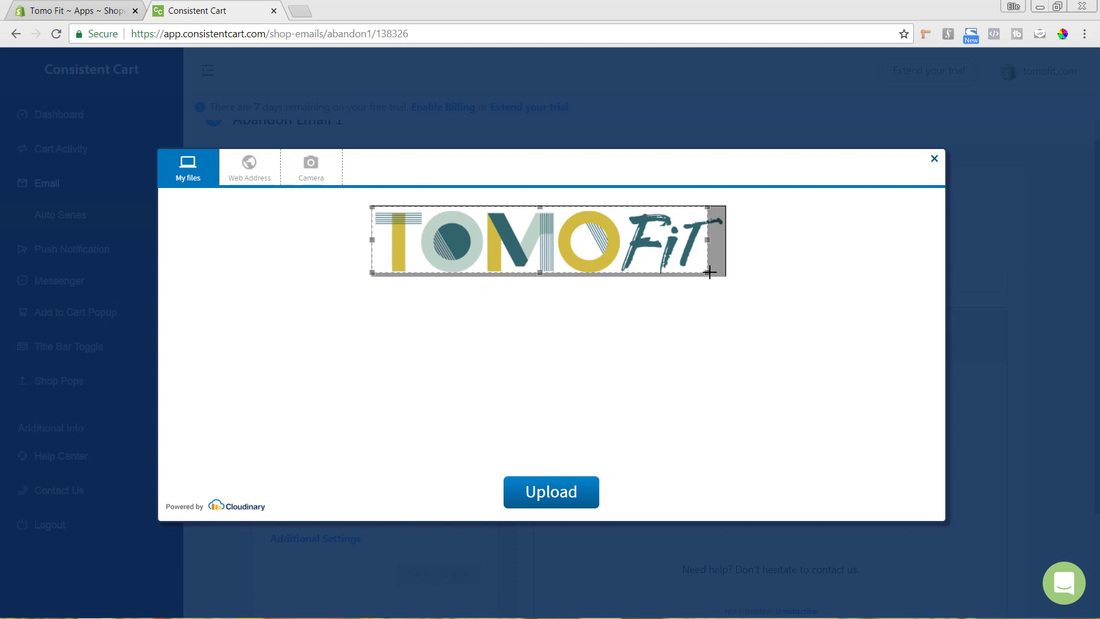
drag(714, 273, 744, 287)
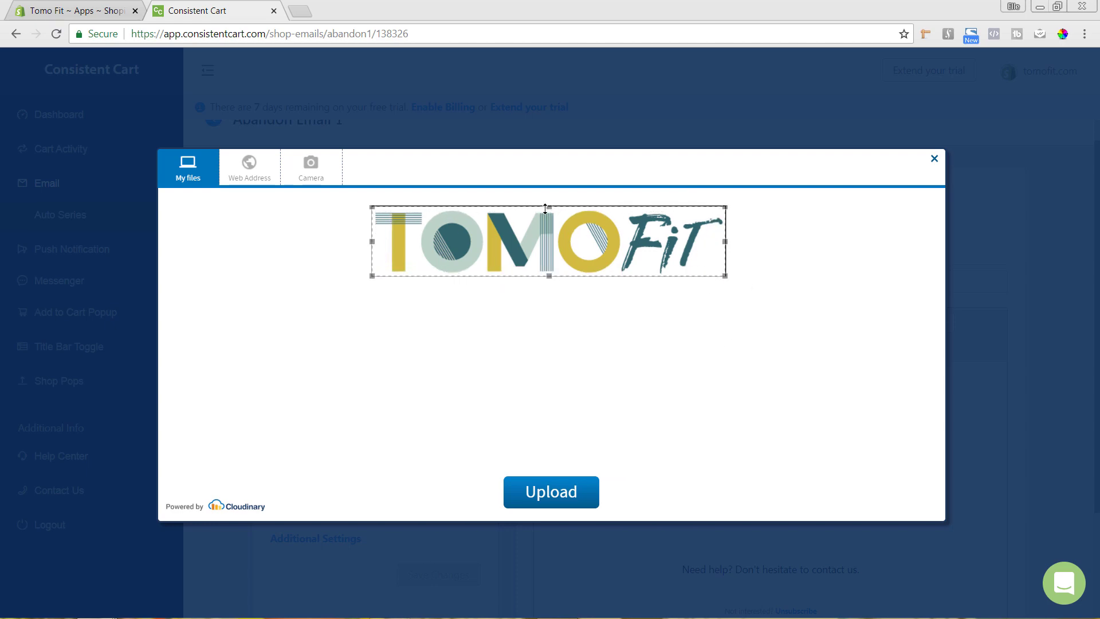
click(543, 493)
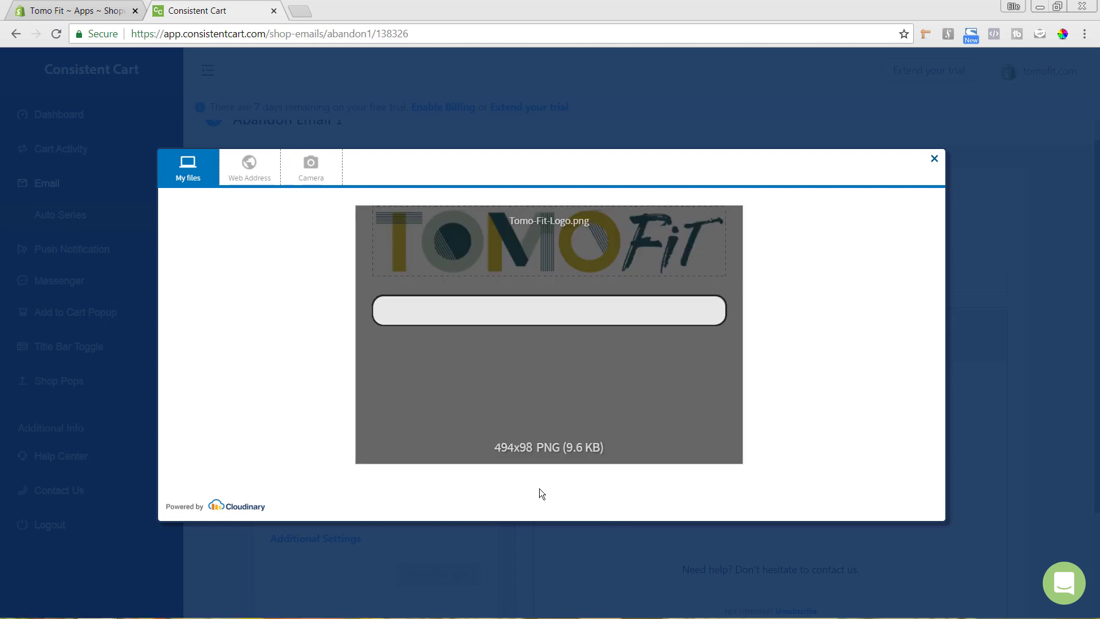
Set Abandon Email 1 to send 6 hours after the cart is abandoned
scroll(487, 343, down, 1)
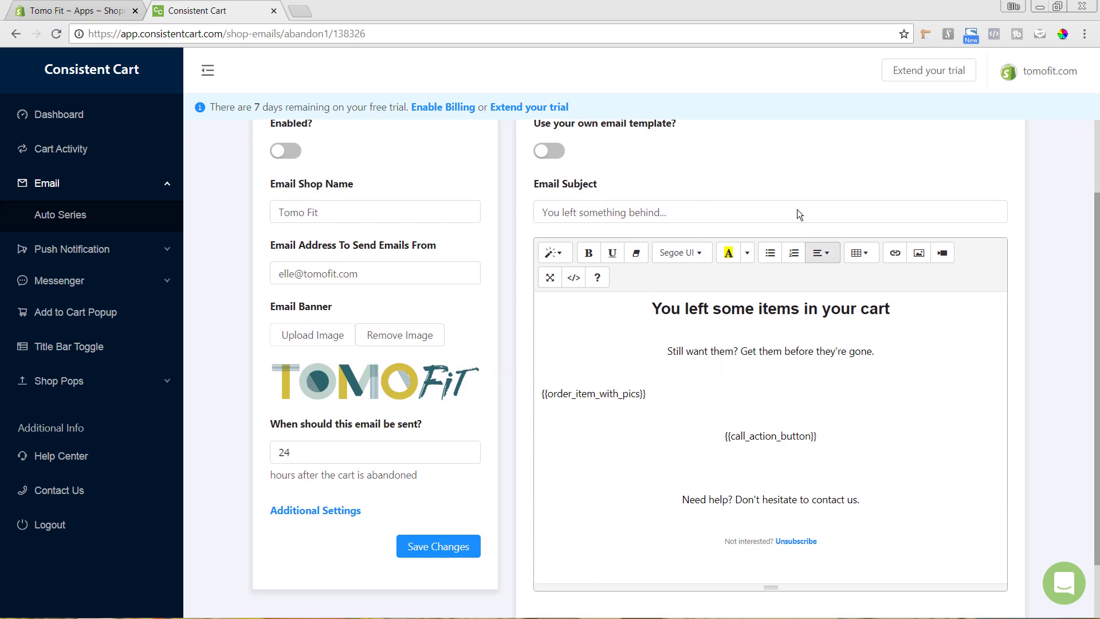
scroll(429, 408, down, 1)
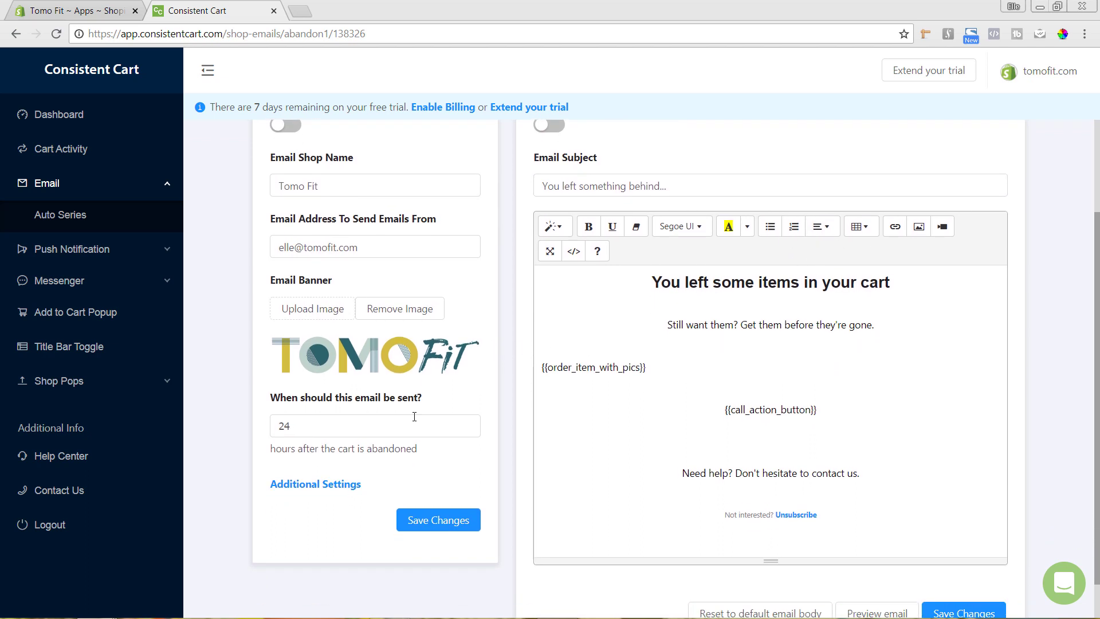
click(346, 386)
key(BackSpace)
text(2)
drag(294, 385, 279, 385)
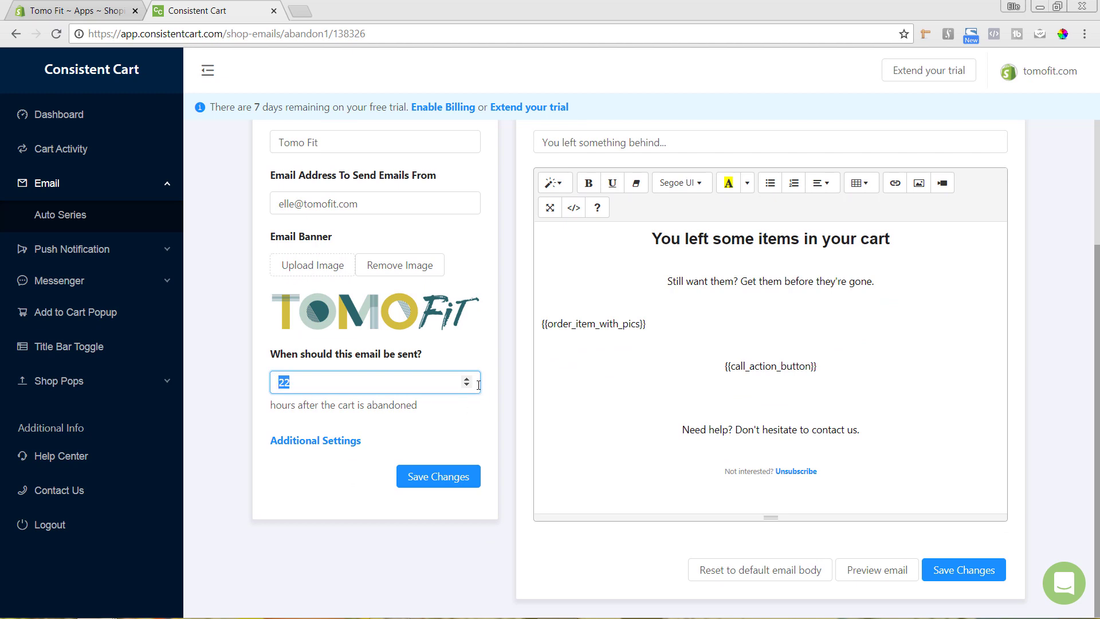
text(6)
click(270, 541)
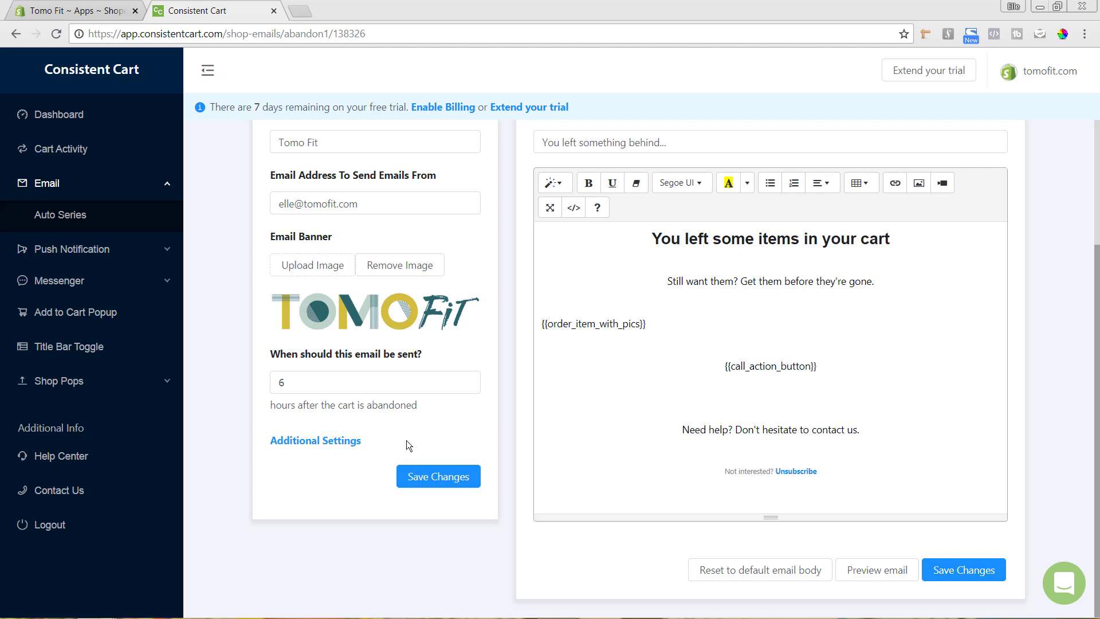
Enable Abandon Email 1 and save the changes
scroll(407, 439, up, 3)
click(286, 224)
scroll(364, 325, down, 3)
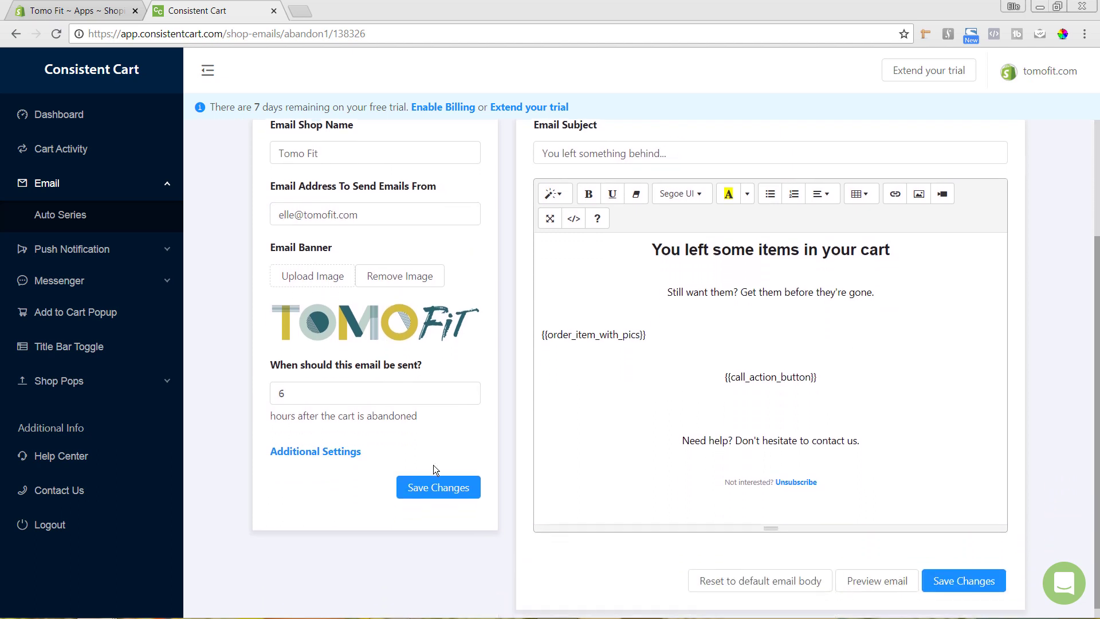
click(428, 476)
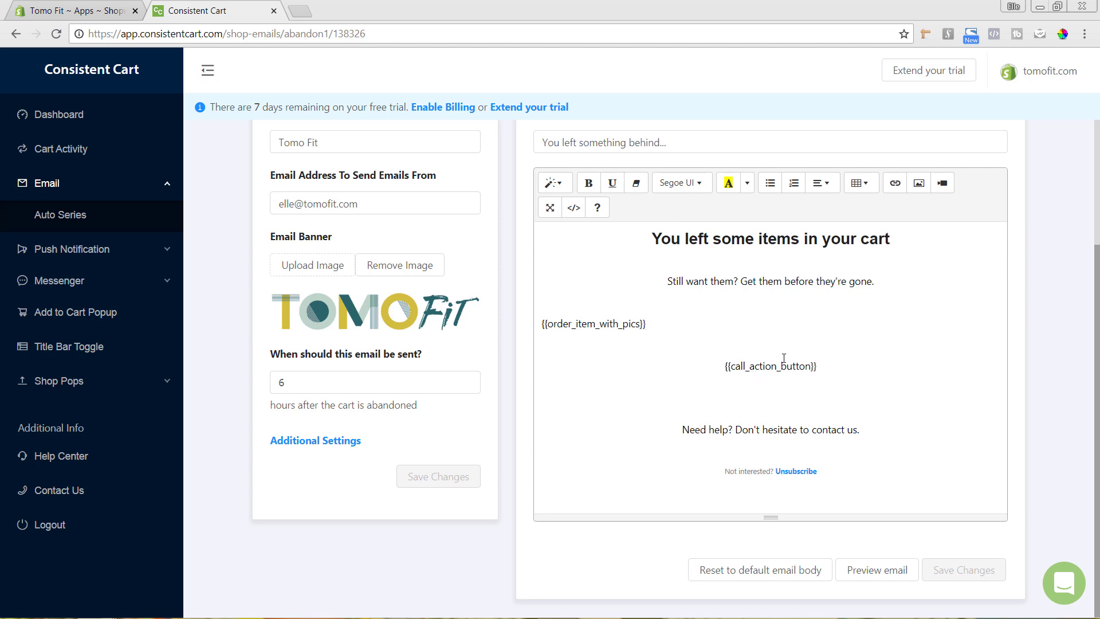
Preview the abandoned cart email from its banner down to the unsubscribe link, and close the preview
click(890, 576)
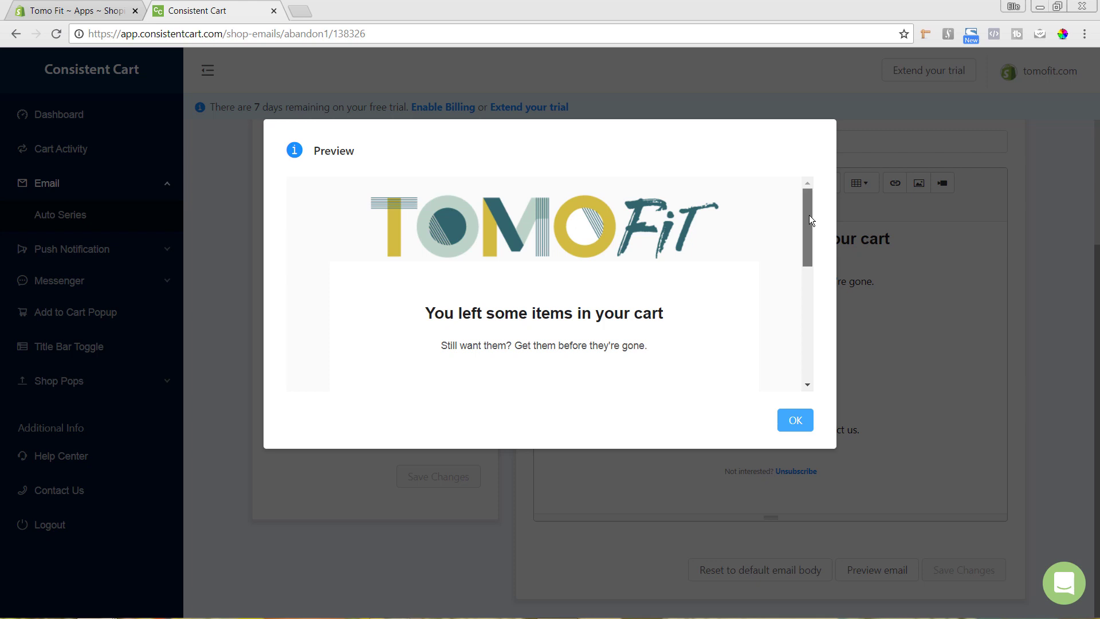
drag(810, 230, 791, 304)
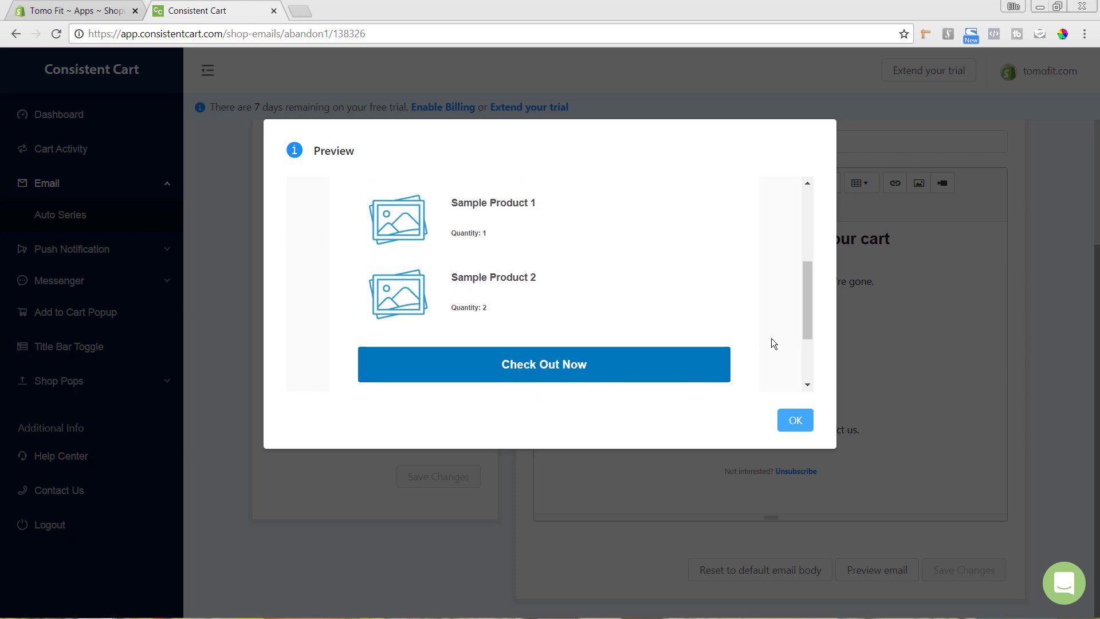
drag(809, 309, 805, 380)
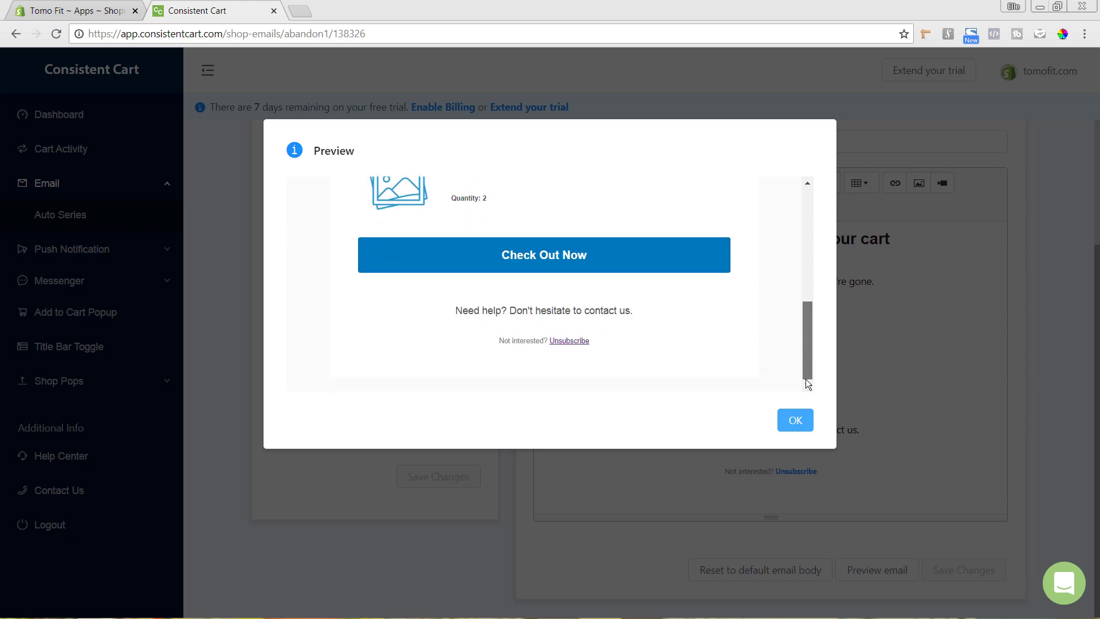
click(802, 431)
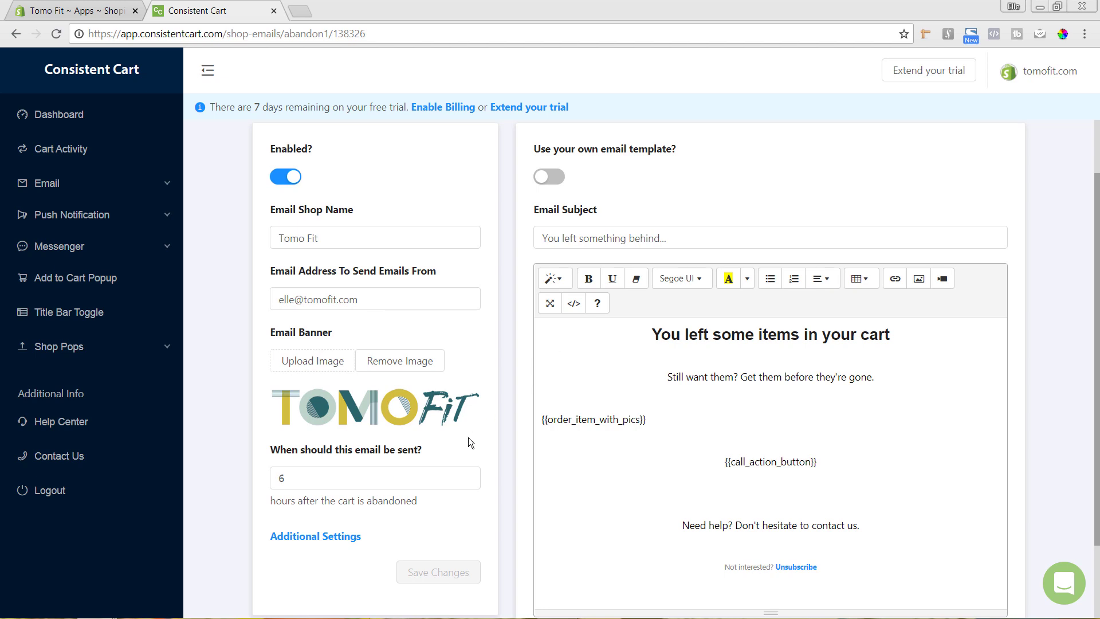
Expand the email's additional settings and review the call-to-action, footer mailing address and link parameter options
click(302, 545)
scroll(500, 487, down, 5)
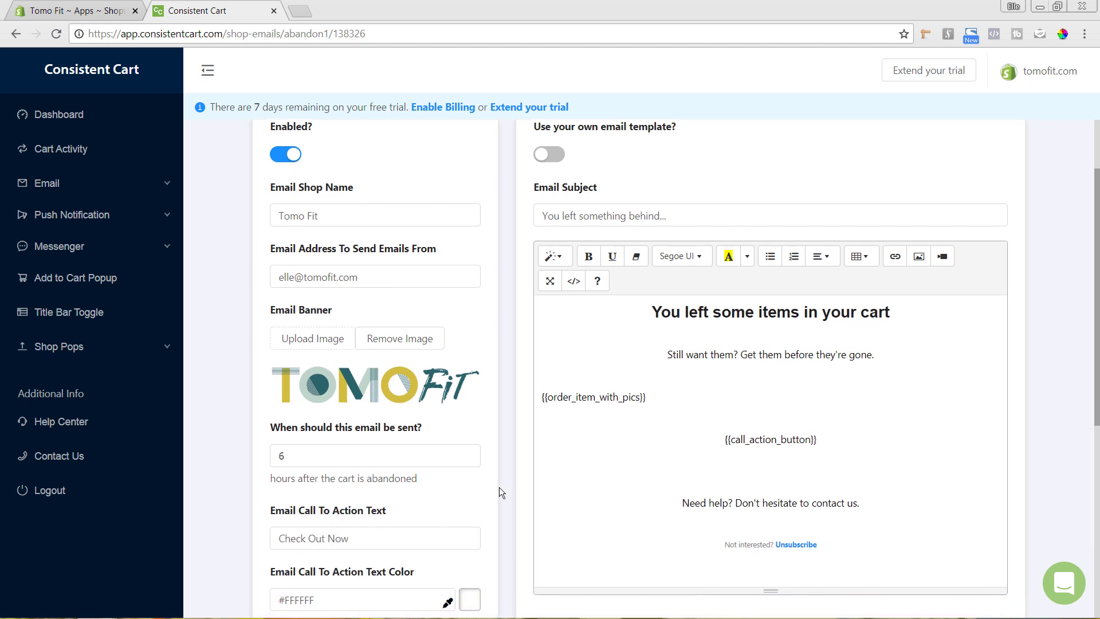
click(377, 197)
click(425, 237)
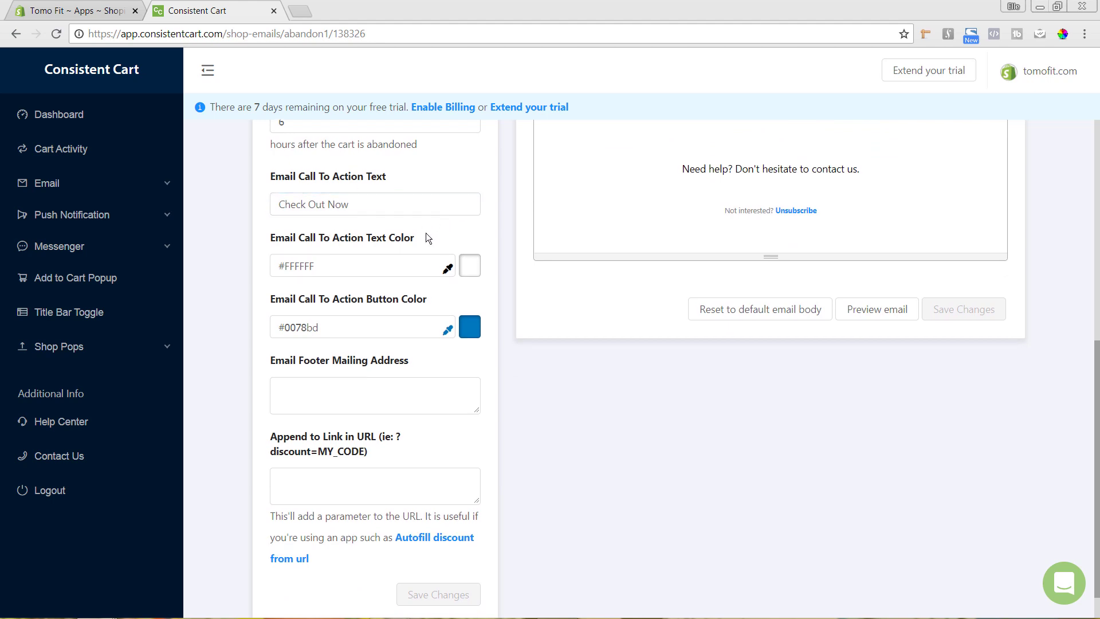
Set the email's call-to-action button color to the muted blue #456794
click(470, 328)
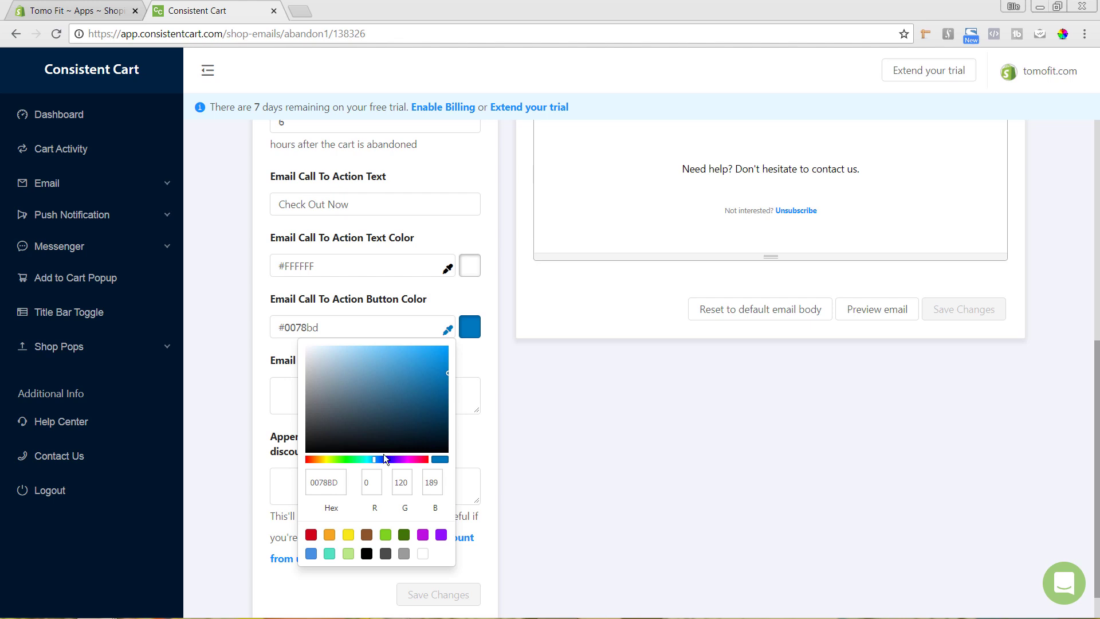
drag(373, 458, 379, 459)
click(381, 395)
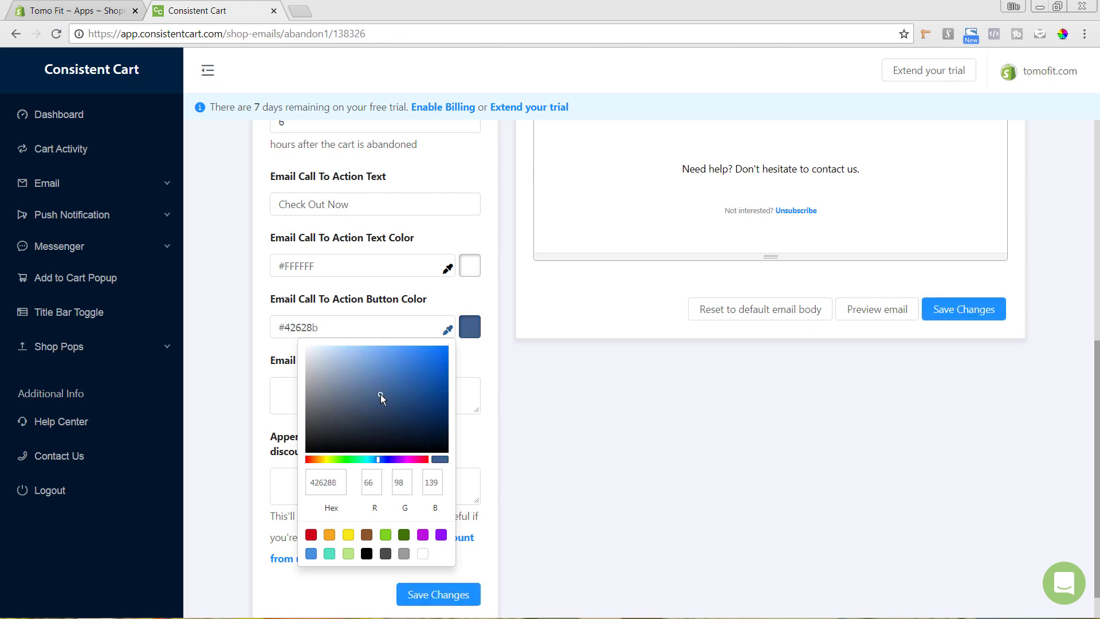
drag(404, 381, 381, 404)
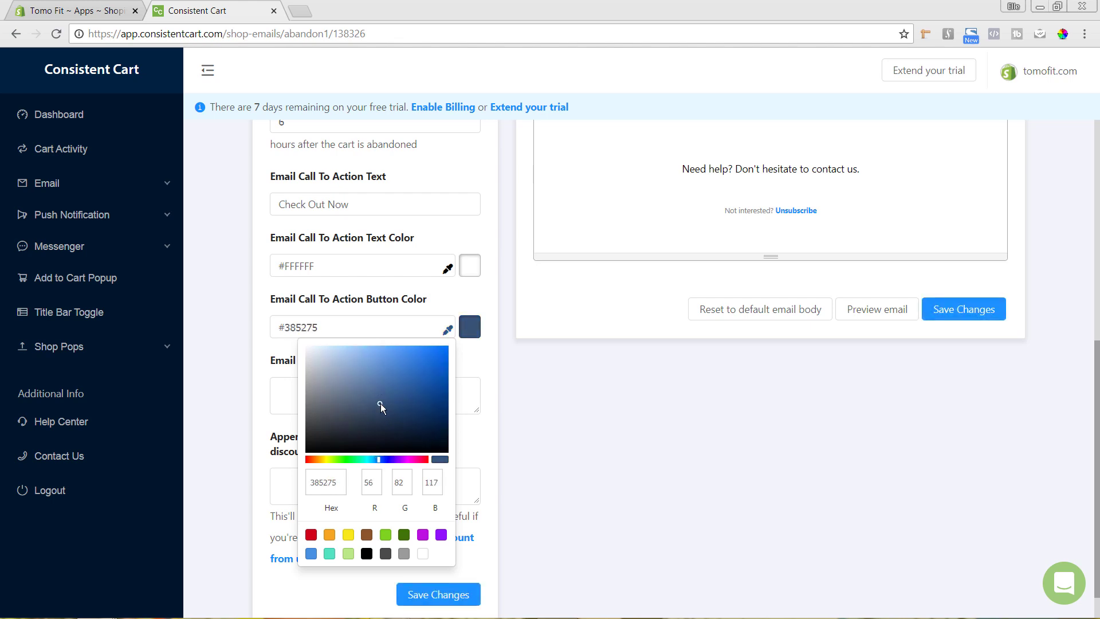
click(383, 392)
click(540, 378)
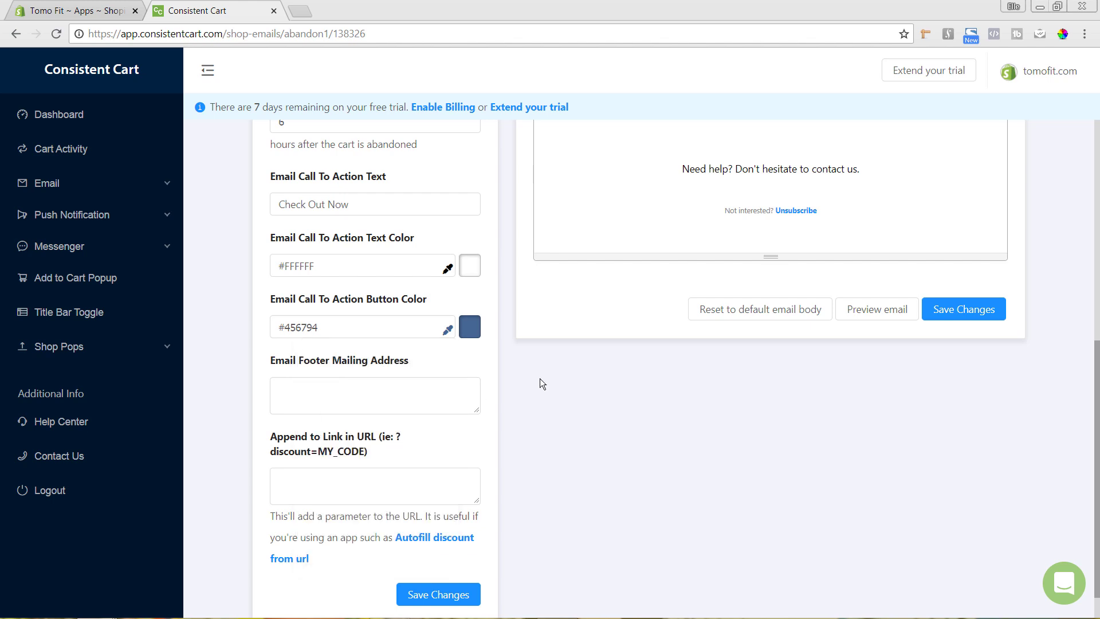
Save the Abandon Email 1 settings with the footer mailing address and appended link parameter left blank
scroll(515, 373, down, 1)
click(417, 342)
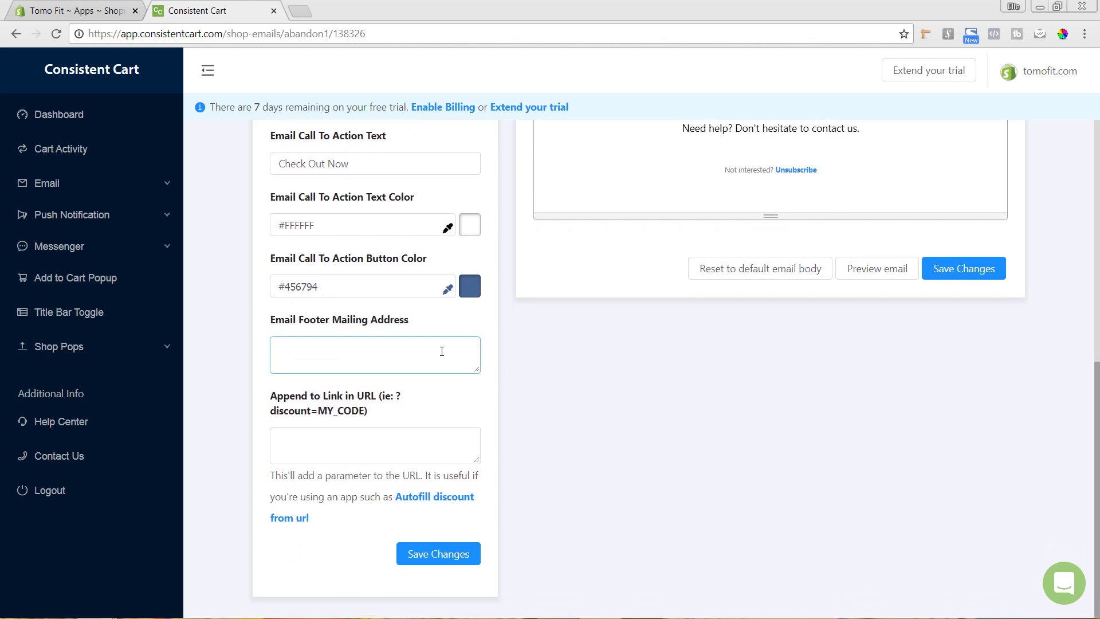
click(445, 448)
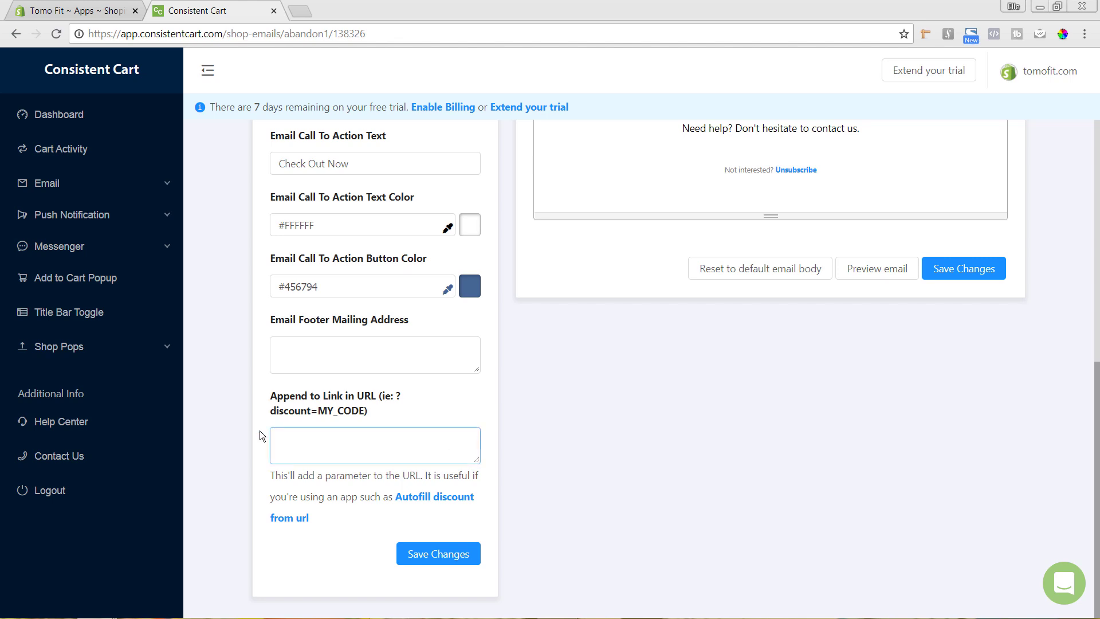
click(422, 559)
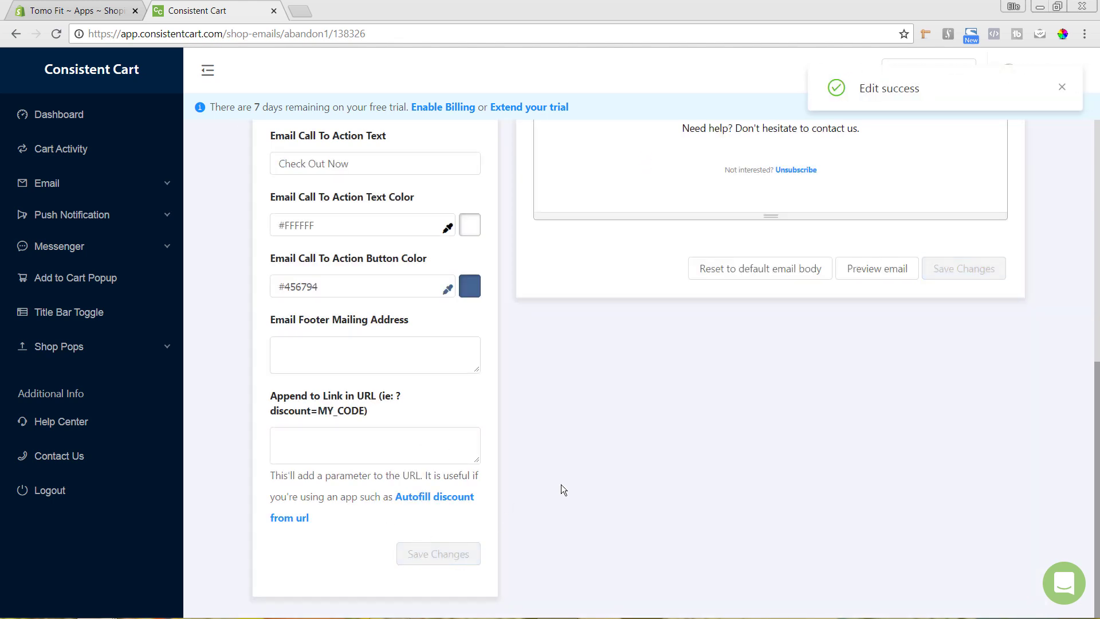
Preview the abandoned cart email down to its Check Out Now button, and close the preview
click(876, 279)
scroll(808, 245, down, 1)
scroll(809, 245, down, 4)
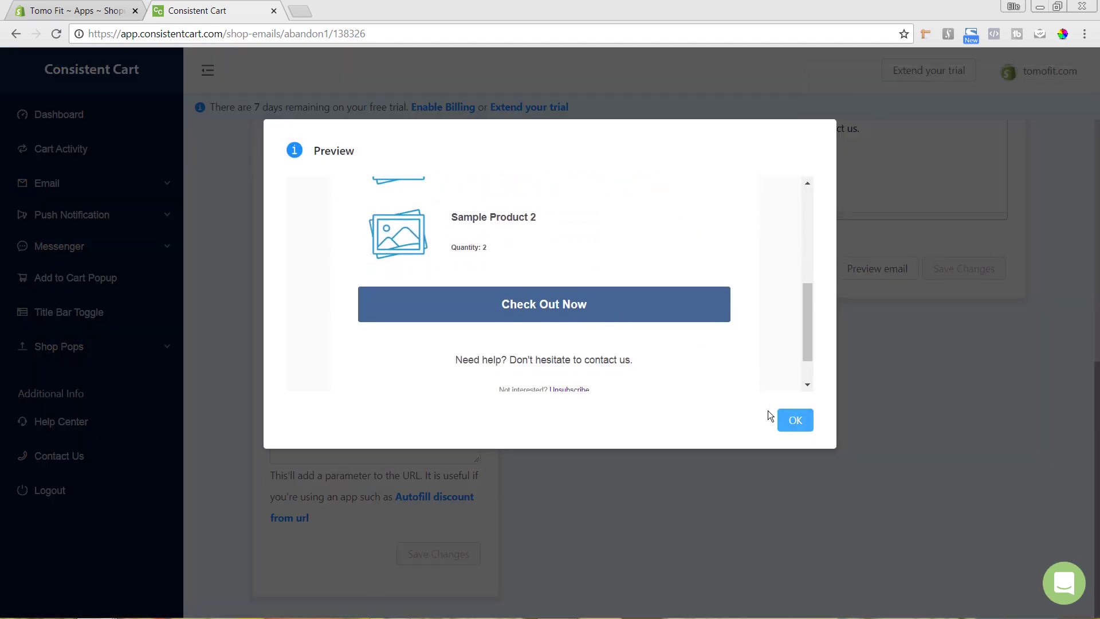
click(801, 431)
scroll(806, 419, up, 6)
scroll(806, 419, up, 2)
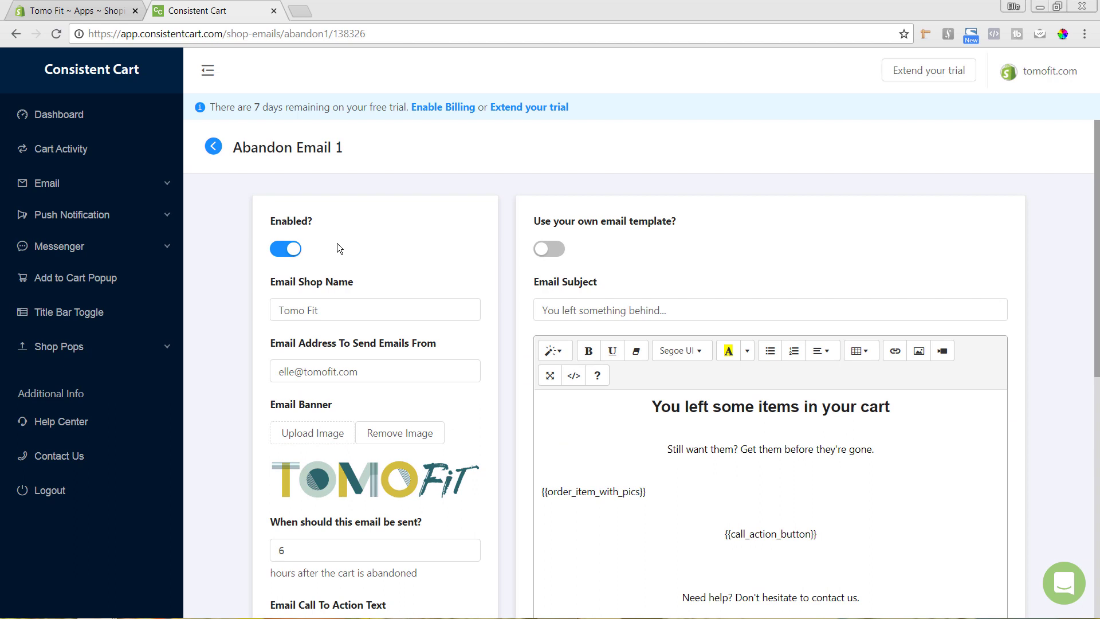
Open the Email Auto Series and review the abandon, thank you and birthday emails it offers
click(49, 183)
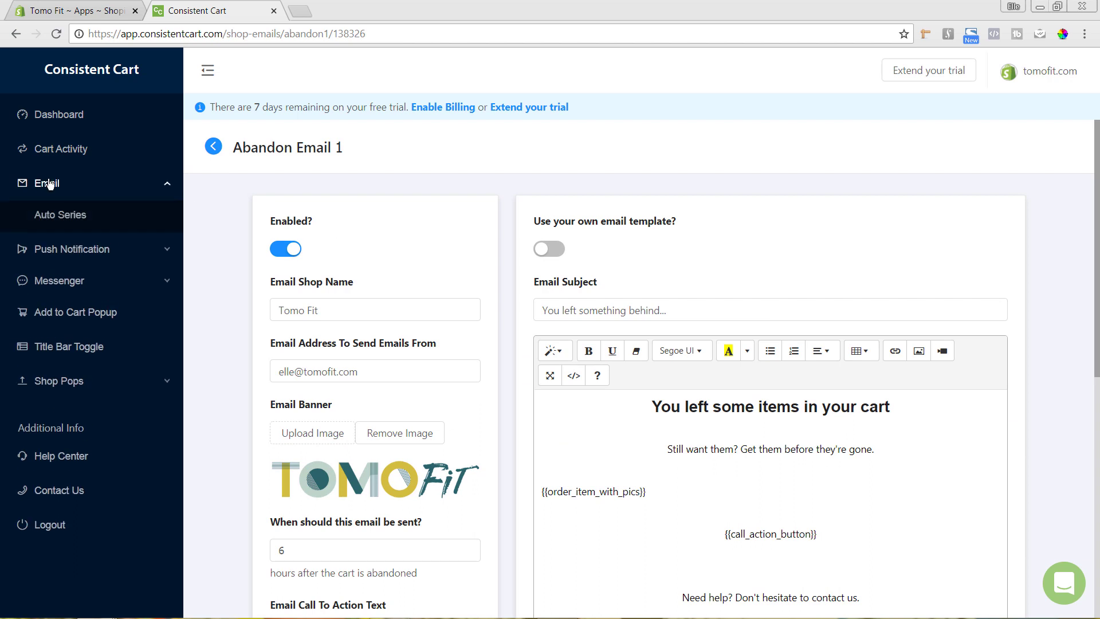
click(61, 218)
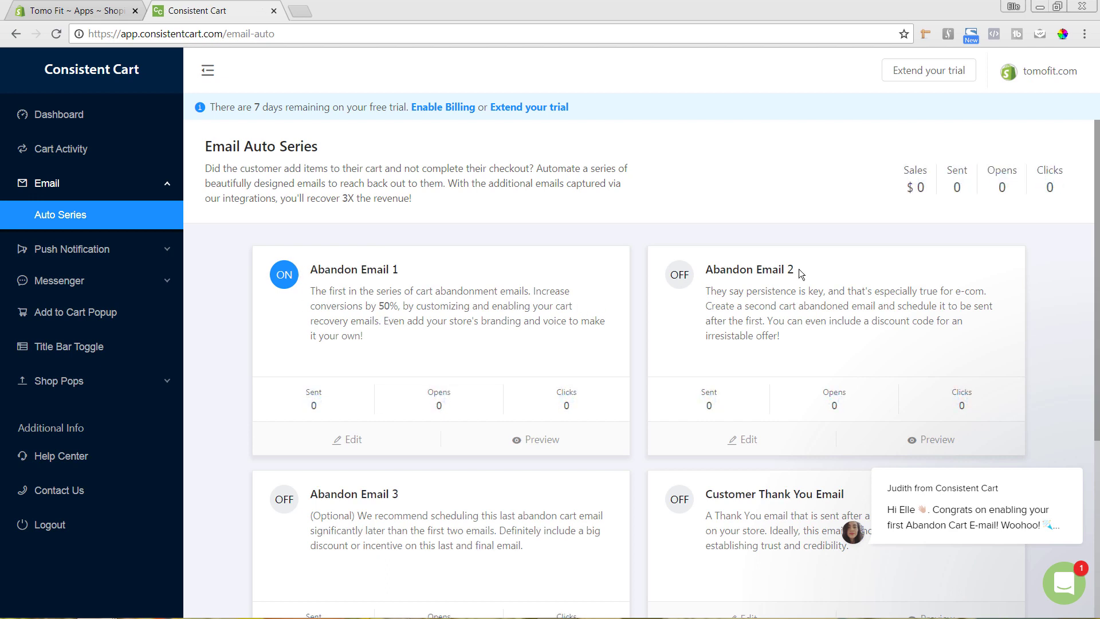
scroll(783, 279, down, 2)
scroll(779, 266, down, 3)
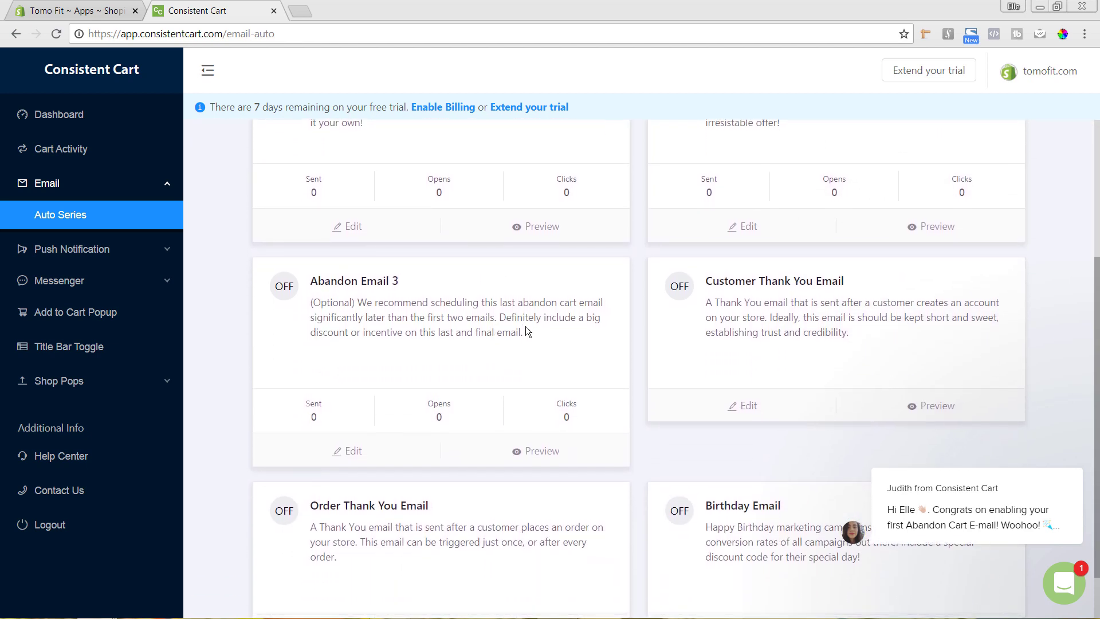
scroll(528, 329, up, 1)
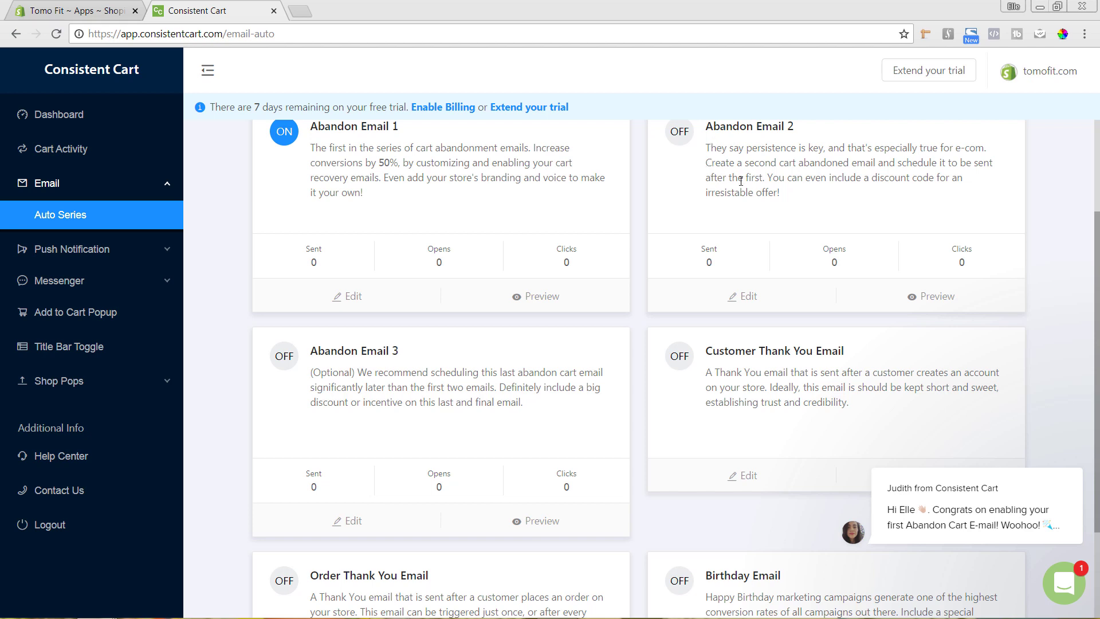
scroll(749, 181, down, 3)
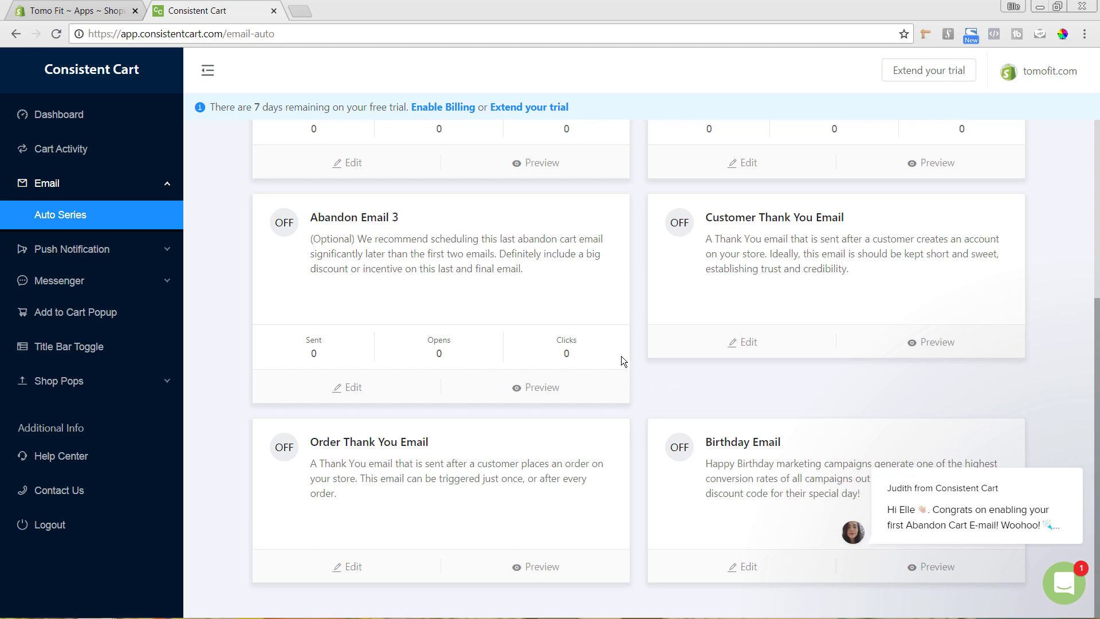
scroll(621, 355, up, 4)
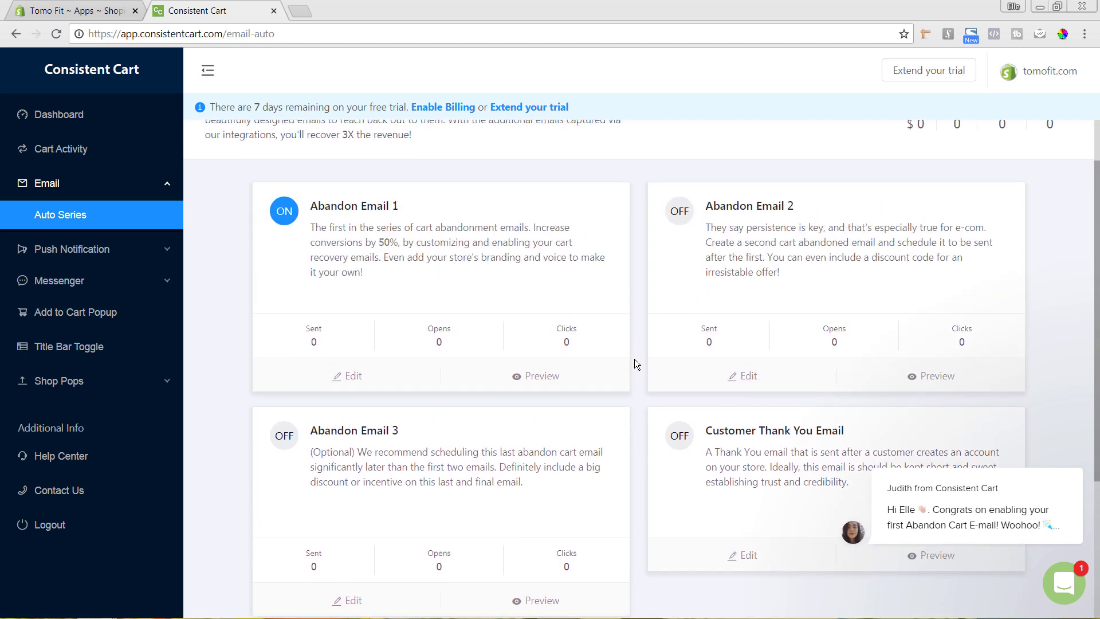
scroll(698, 335, up, 1)
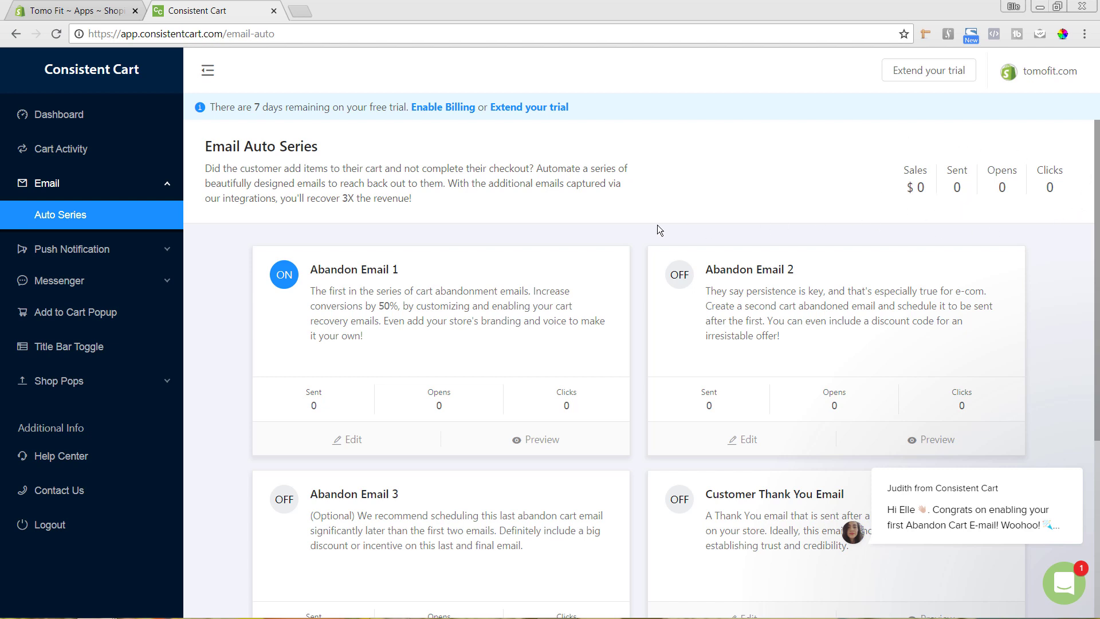
Open the dashboard and review the metrics for the abandoned cart and instant campaigns
click(57, 119)
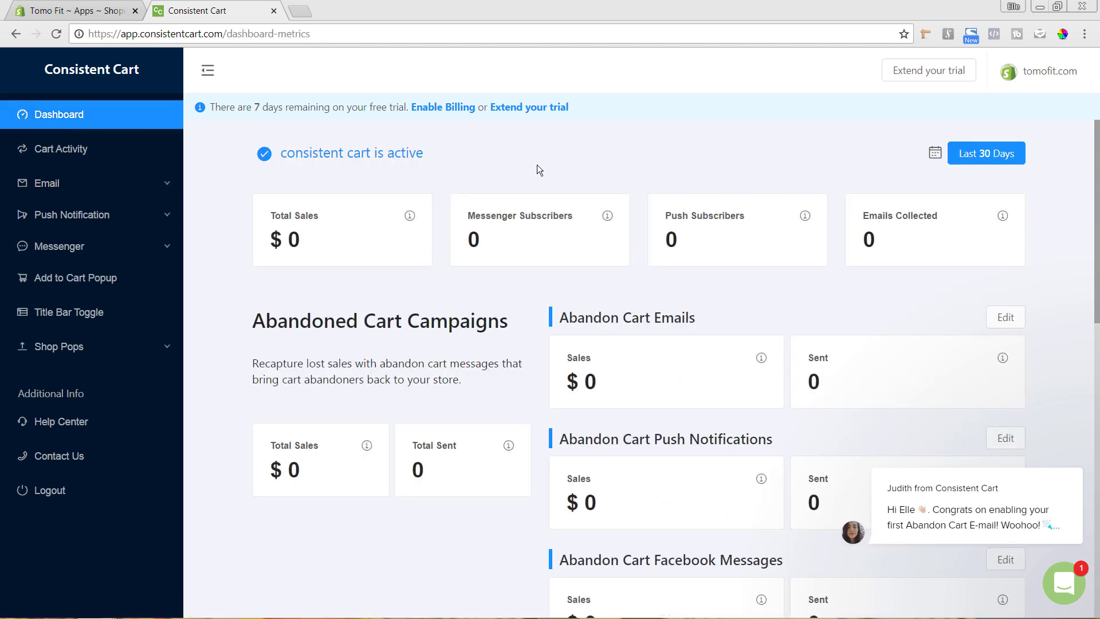
scroll(509, 403, down, 6)
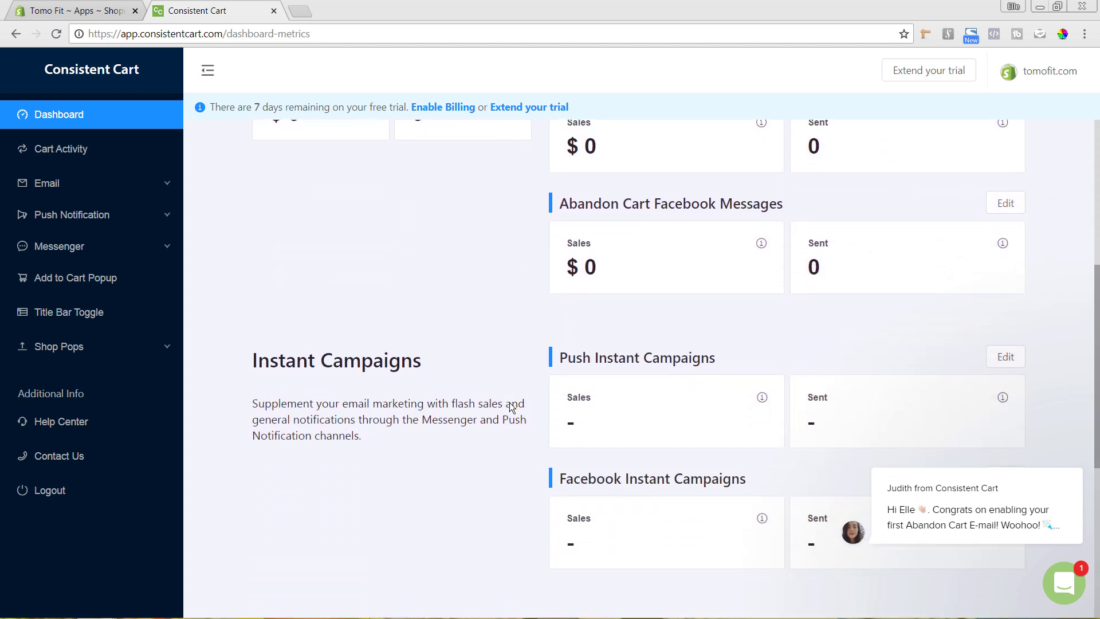
scroll(511, 403, up, 6)
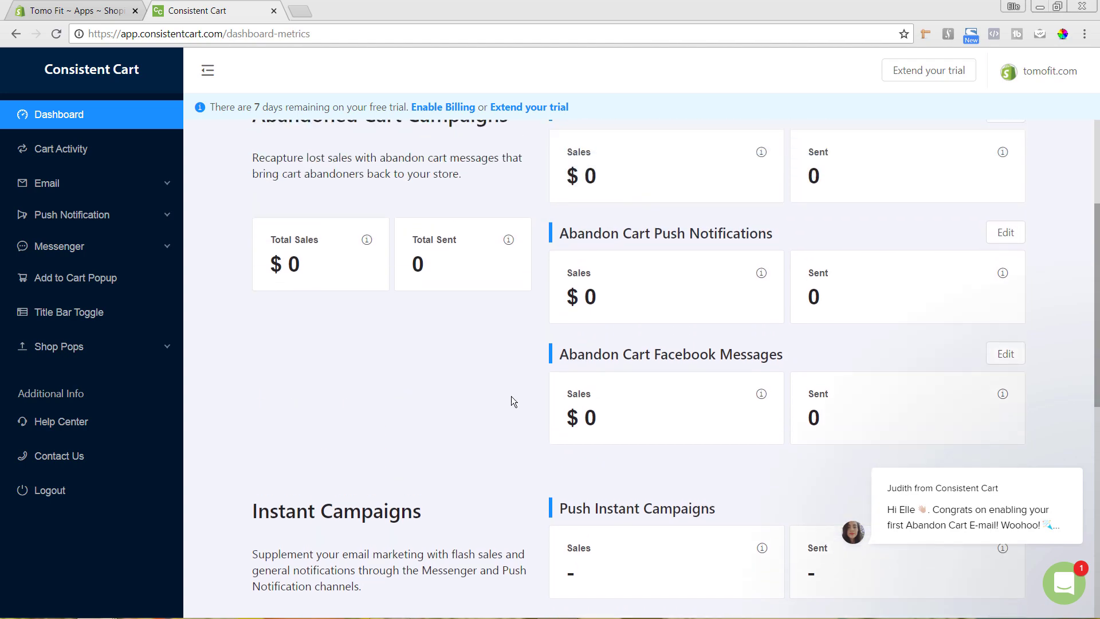